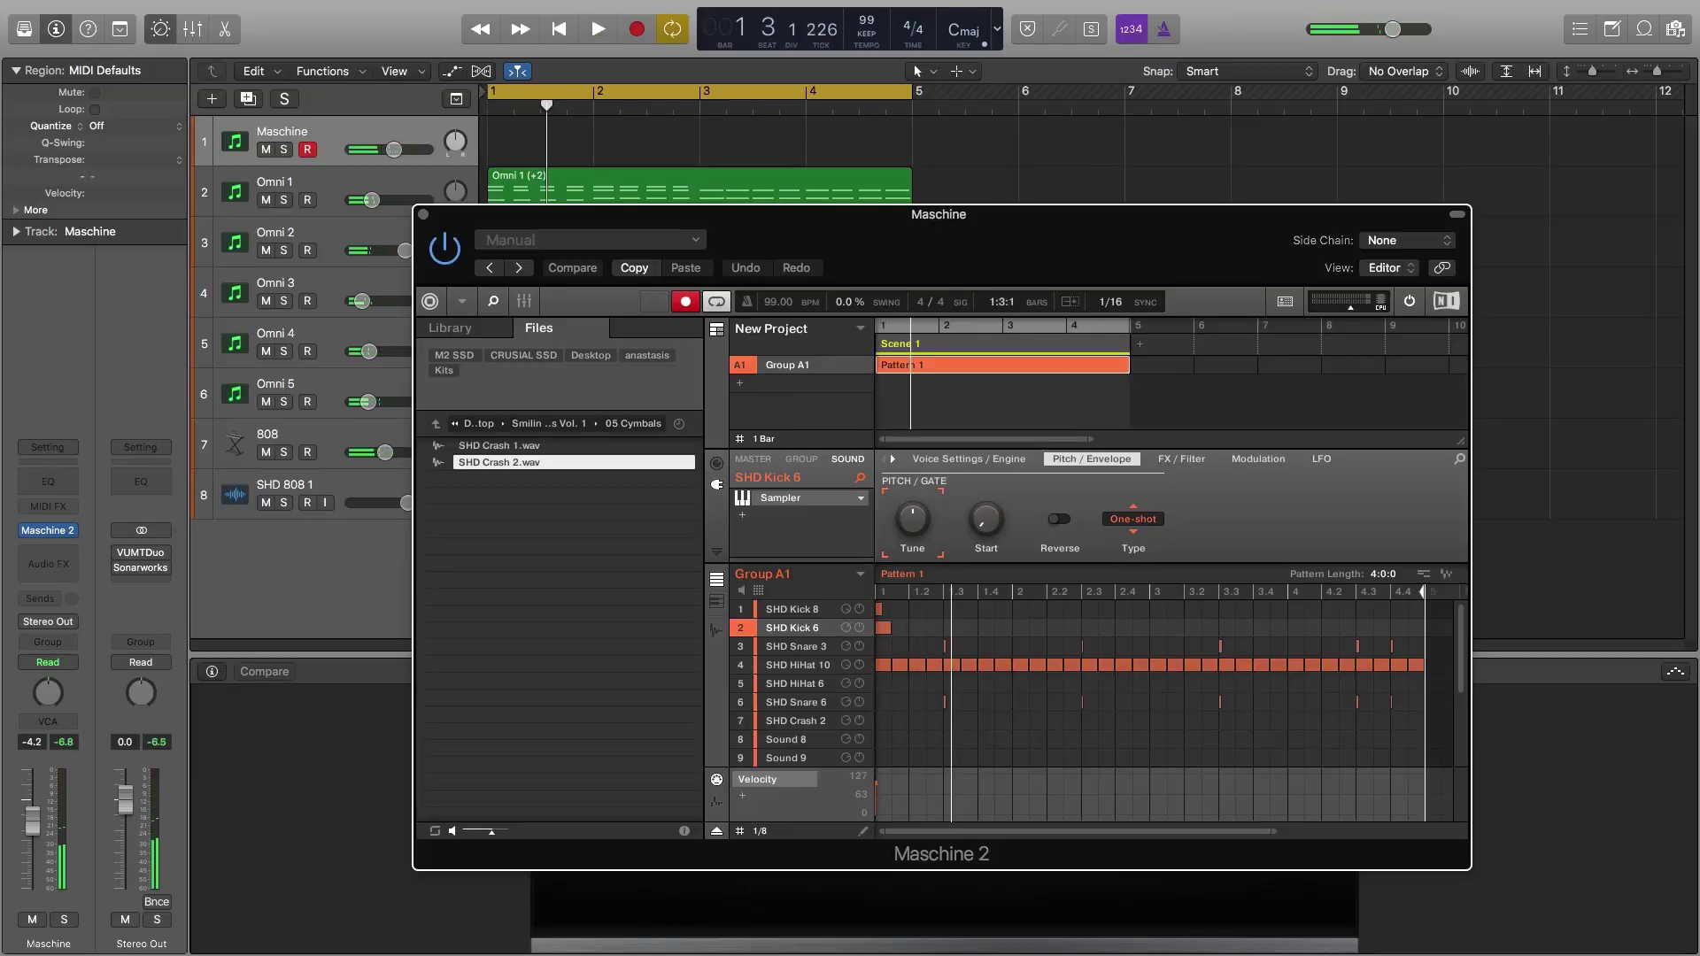
Play the pattern and add SHD Kick 8 and SHD Kick 6 notes at bar 2 and an eighth note before it.
{"action": "key", "text": "space"}
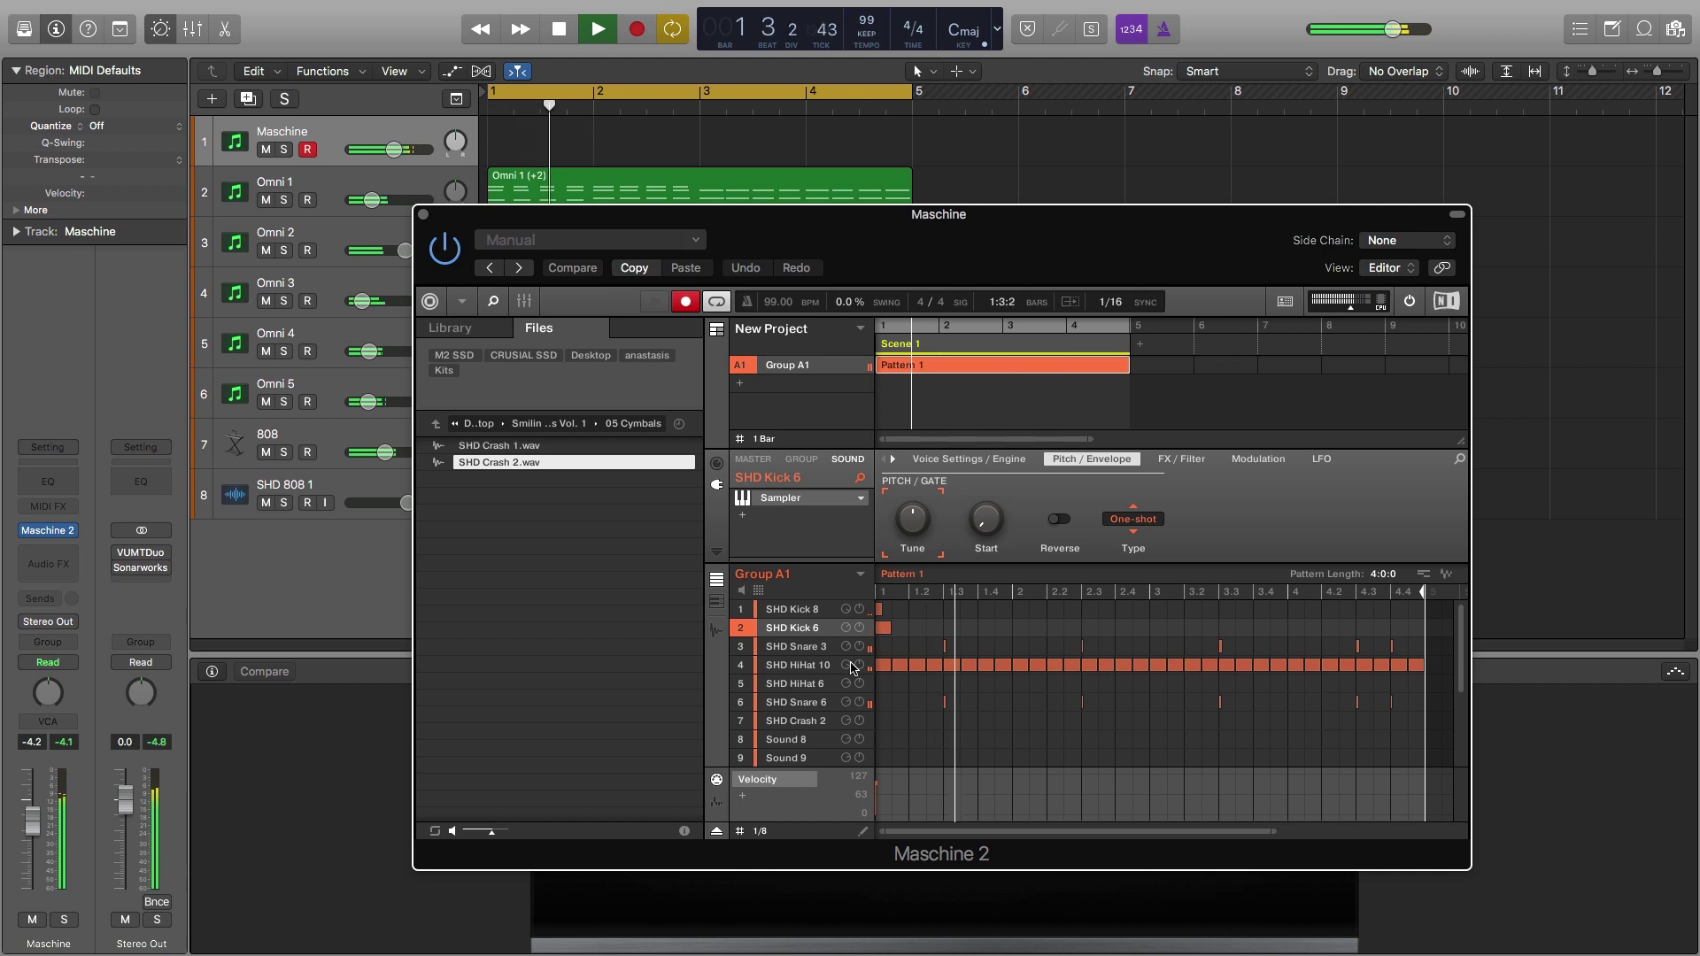
{"action": "double_click", "coordinate": [1007, 611]}
{"action": "double_click", "coordinate": [1006, 621]}
{"action": "double_click", "coordinate": [1019, 611]}
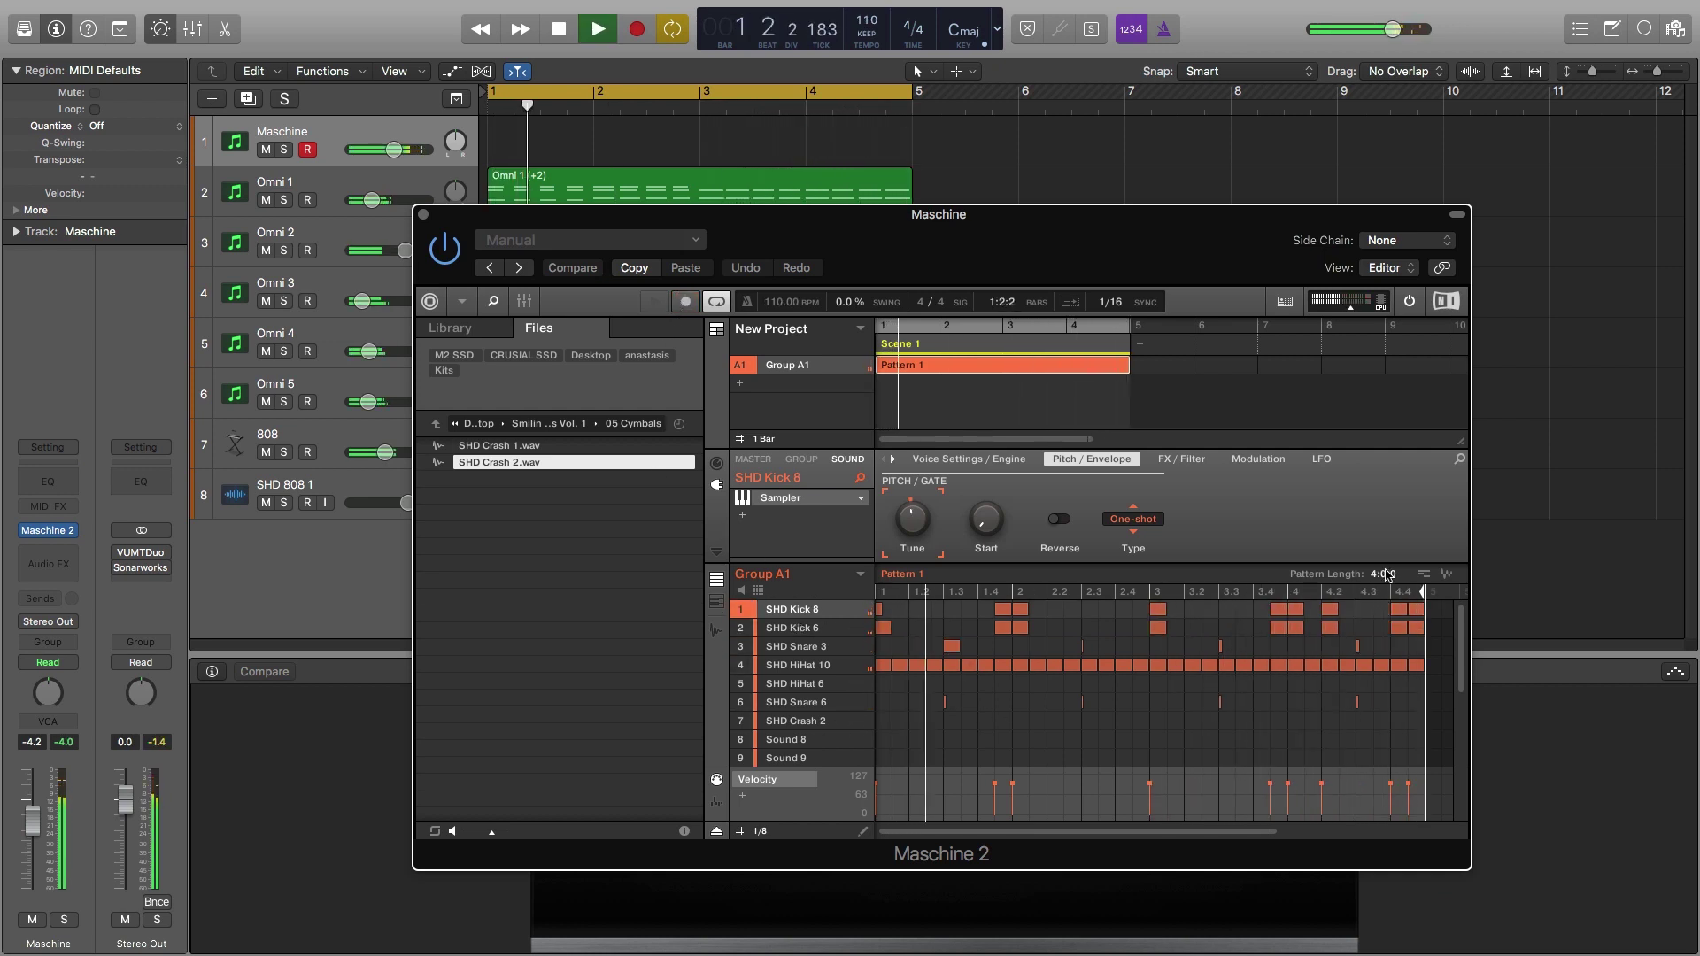
{"action": "left_click", "coordinate": [573, 429]}
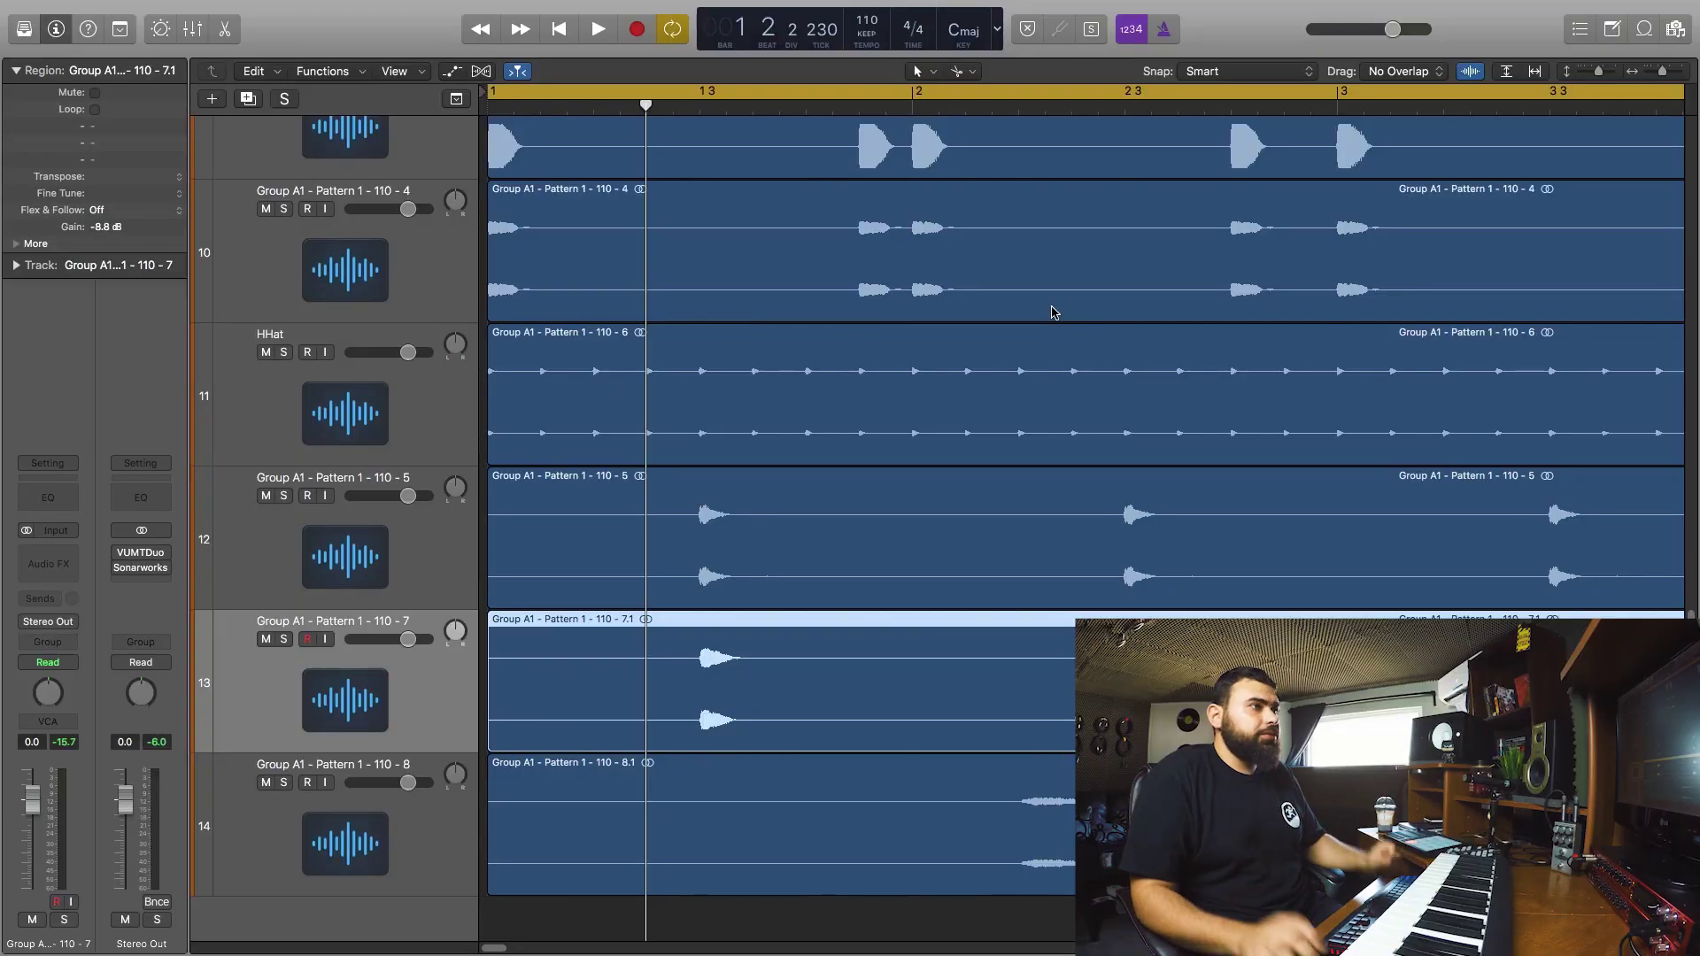
Split the region on the Group A1 - Pattern 1 - 110 - 8 track at position 2 3 1 1.
{"action": "scroll", "coordinate": [1048, 303], "scroll_direction": "up", "scroll_amount": 3}
{"action": "scroll", "coordinate": [1040, 310], "scroll_direction": "down", "scroll_amount": 3}
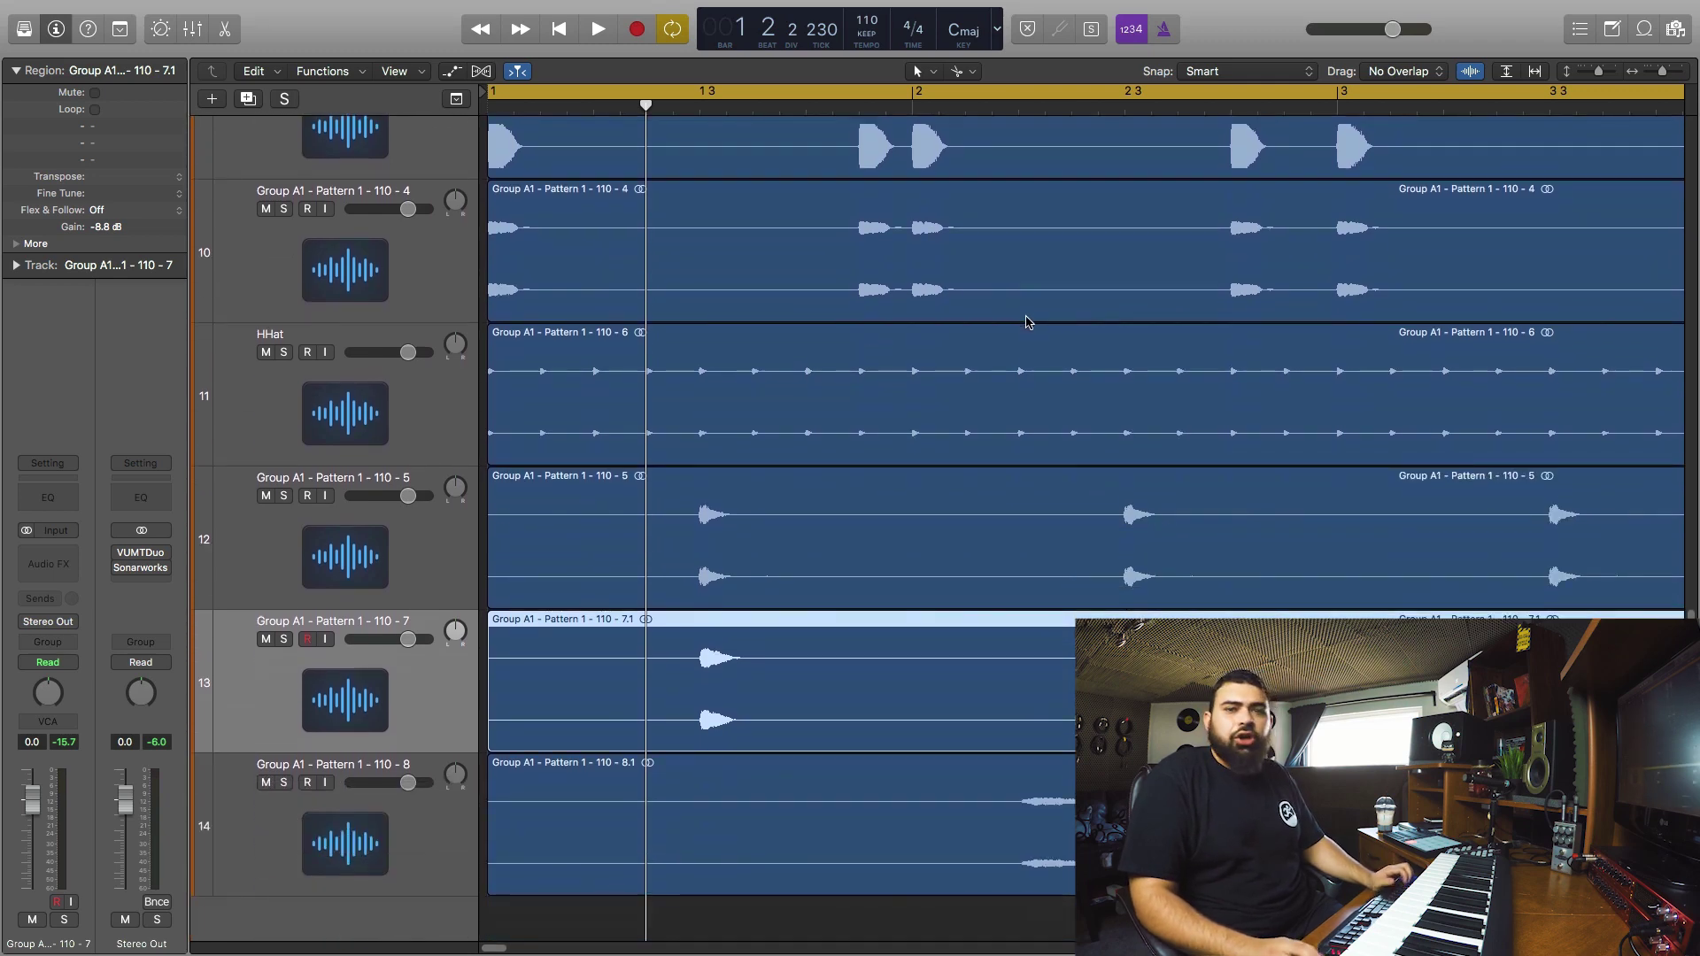
{"action": "scroll", "coordinate": [1031, 319], "scroll_direction": "up", "scroll_amount": 1}
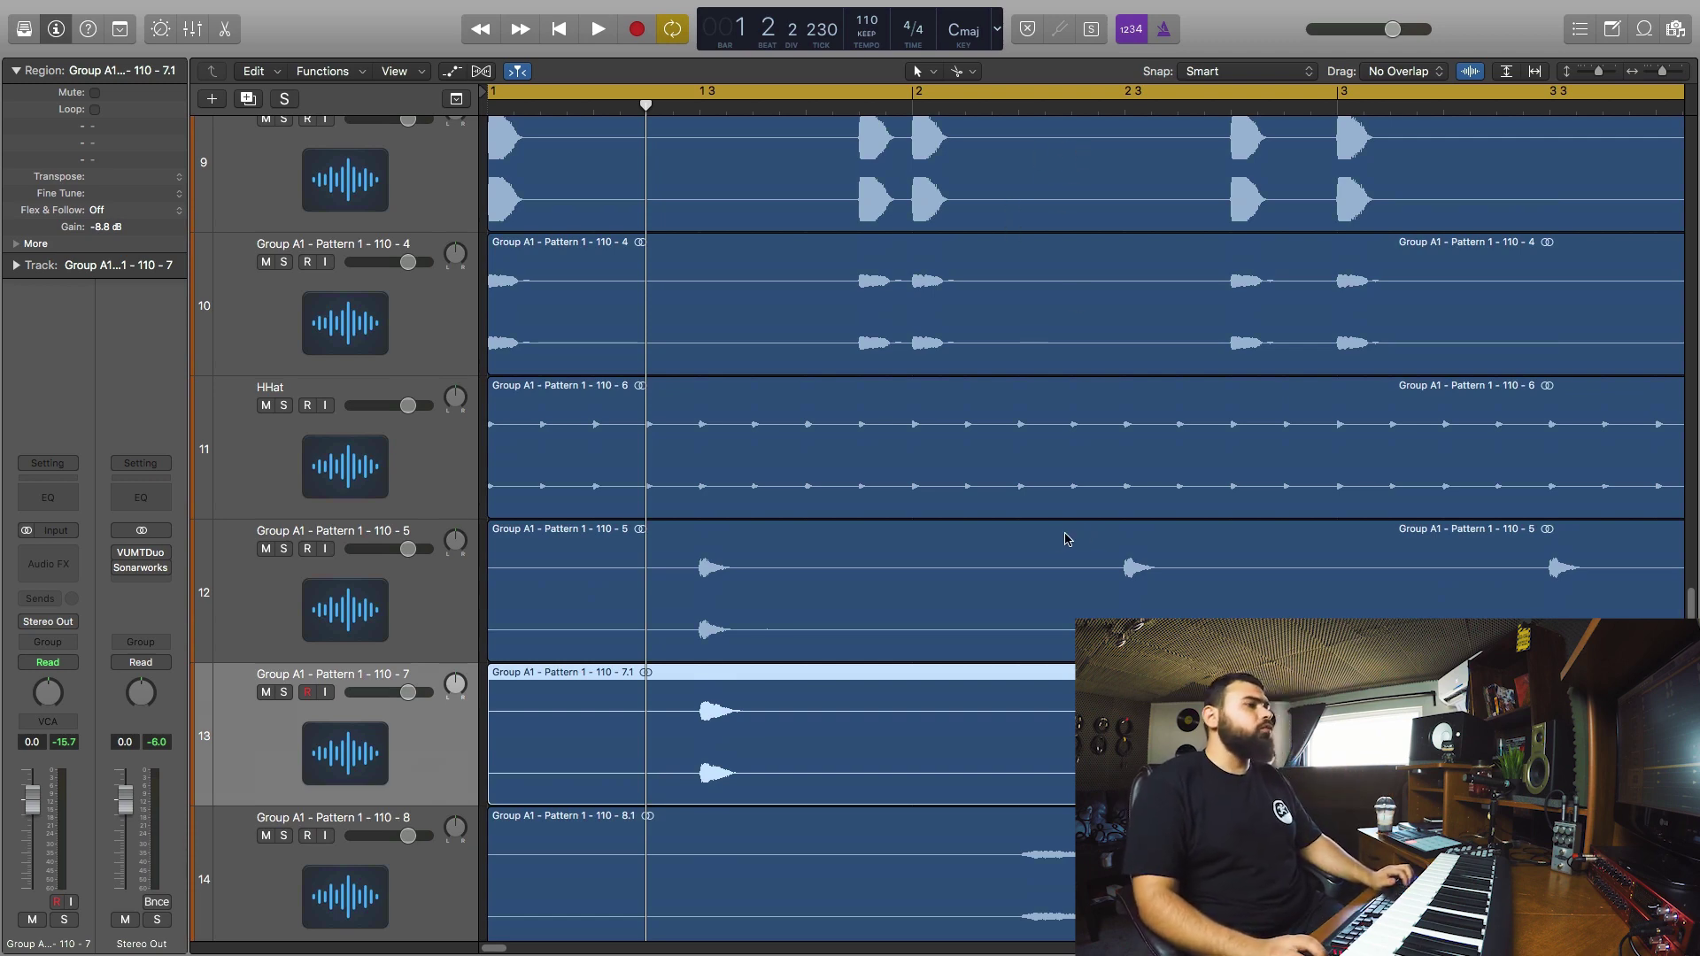
{"action": "scroll", "coordinate": [1067, 538], "scroll_direction": "down", "scroll_amount": 1}
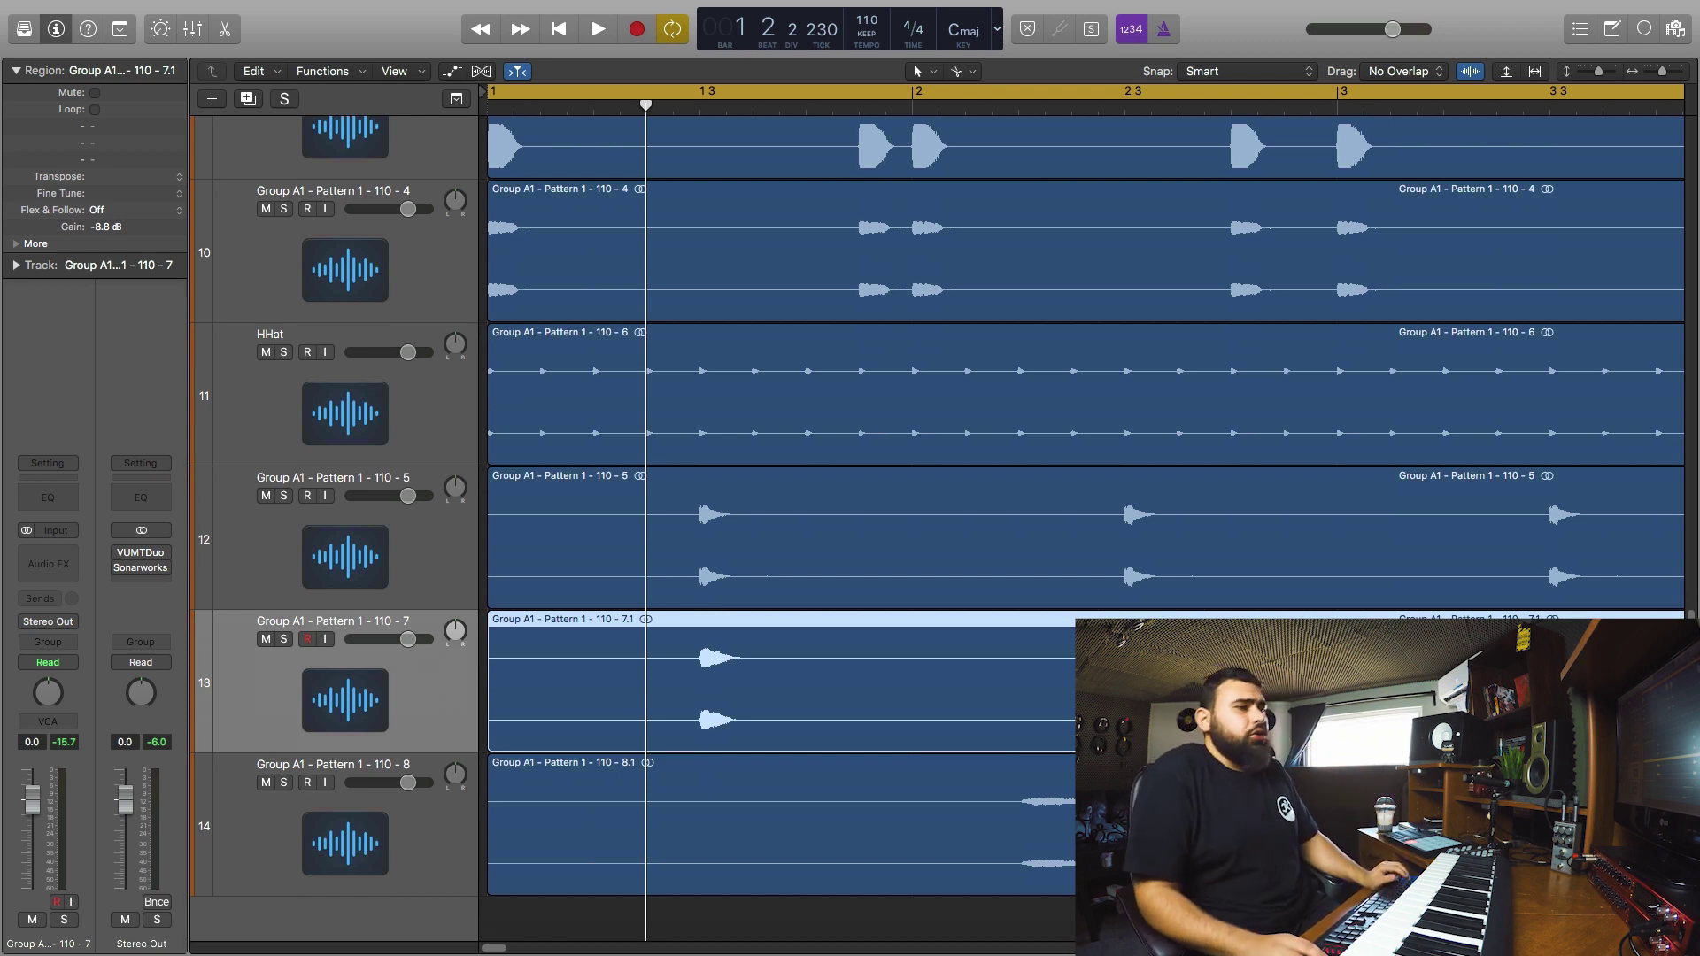
{"action": "key", "text": "Down"}
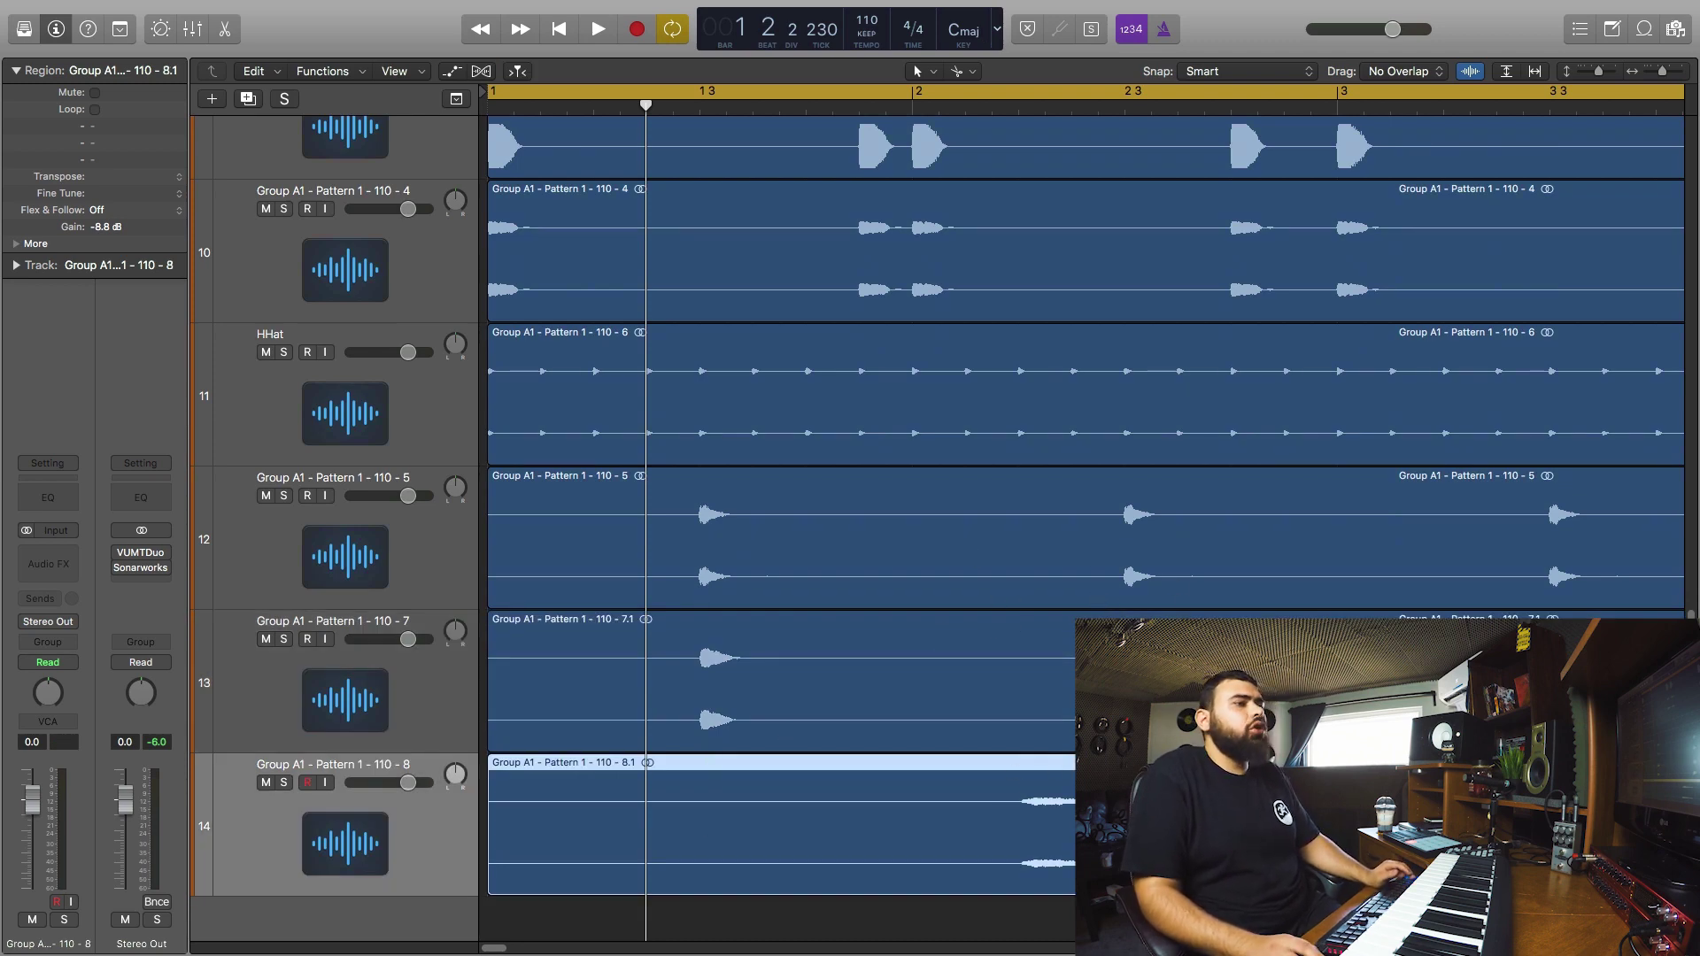
{"action": "key", "text": "ctrl+s"}
{"action": "key", "text": "space"}
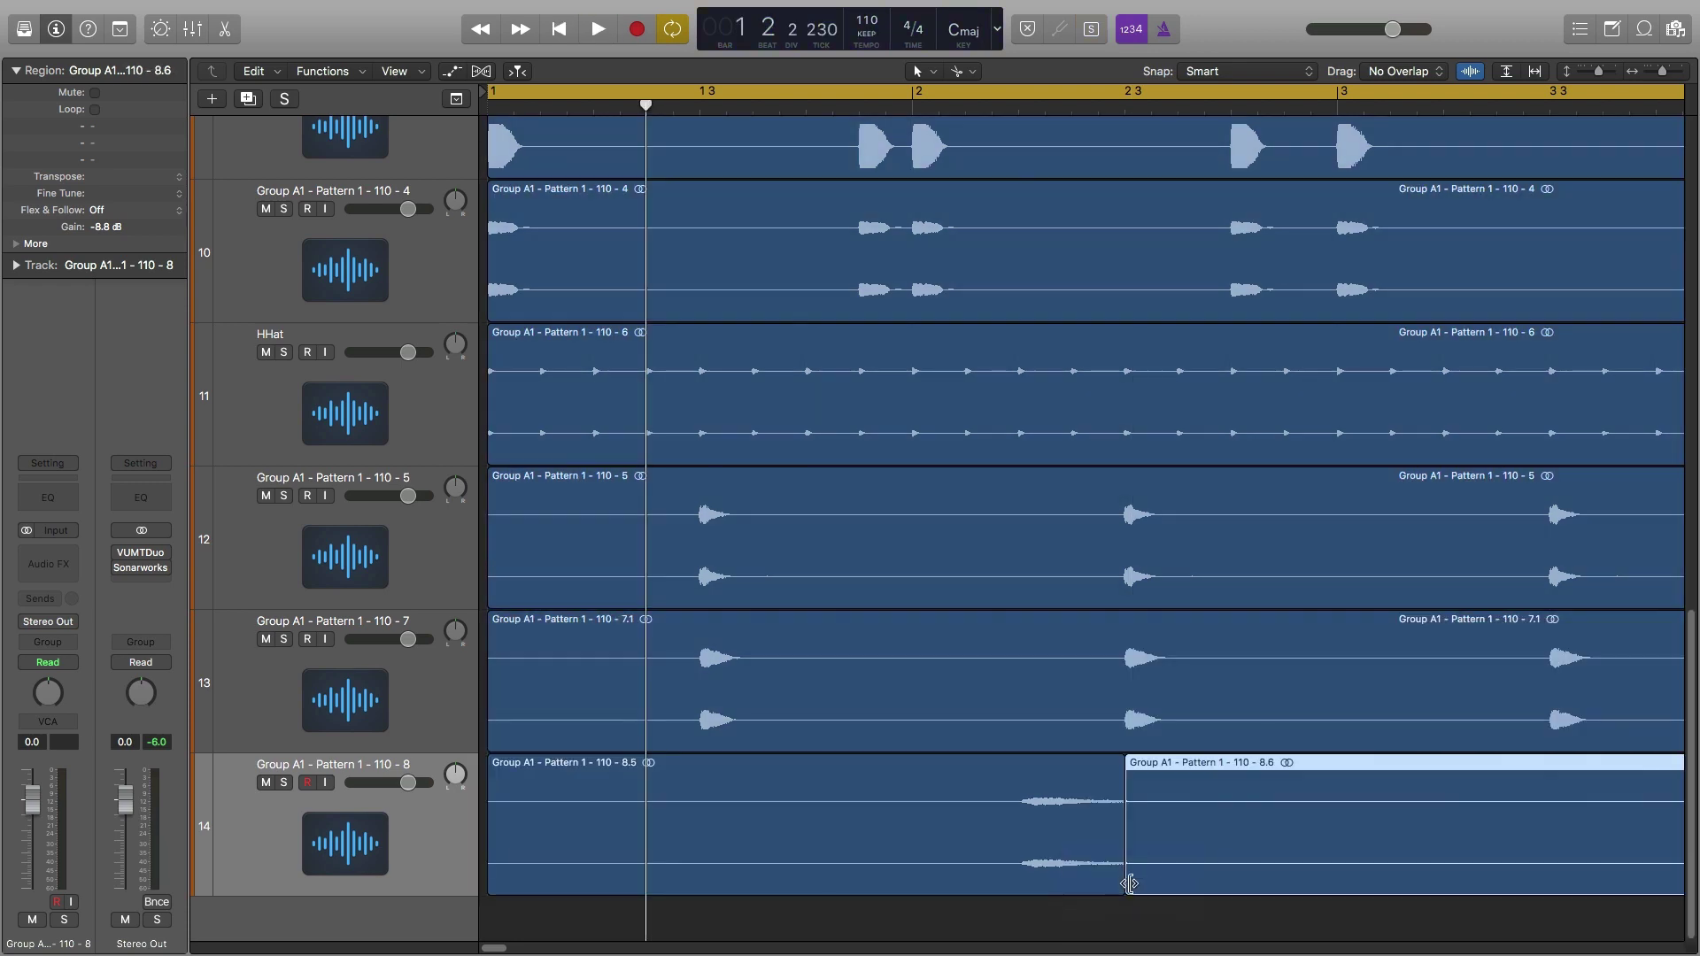
{"action": "left_click", "coordinate": [1129, 883]}
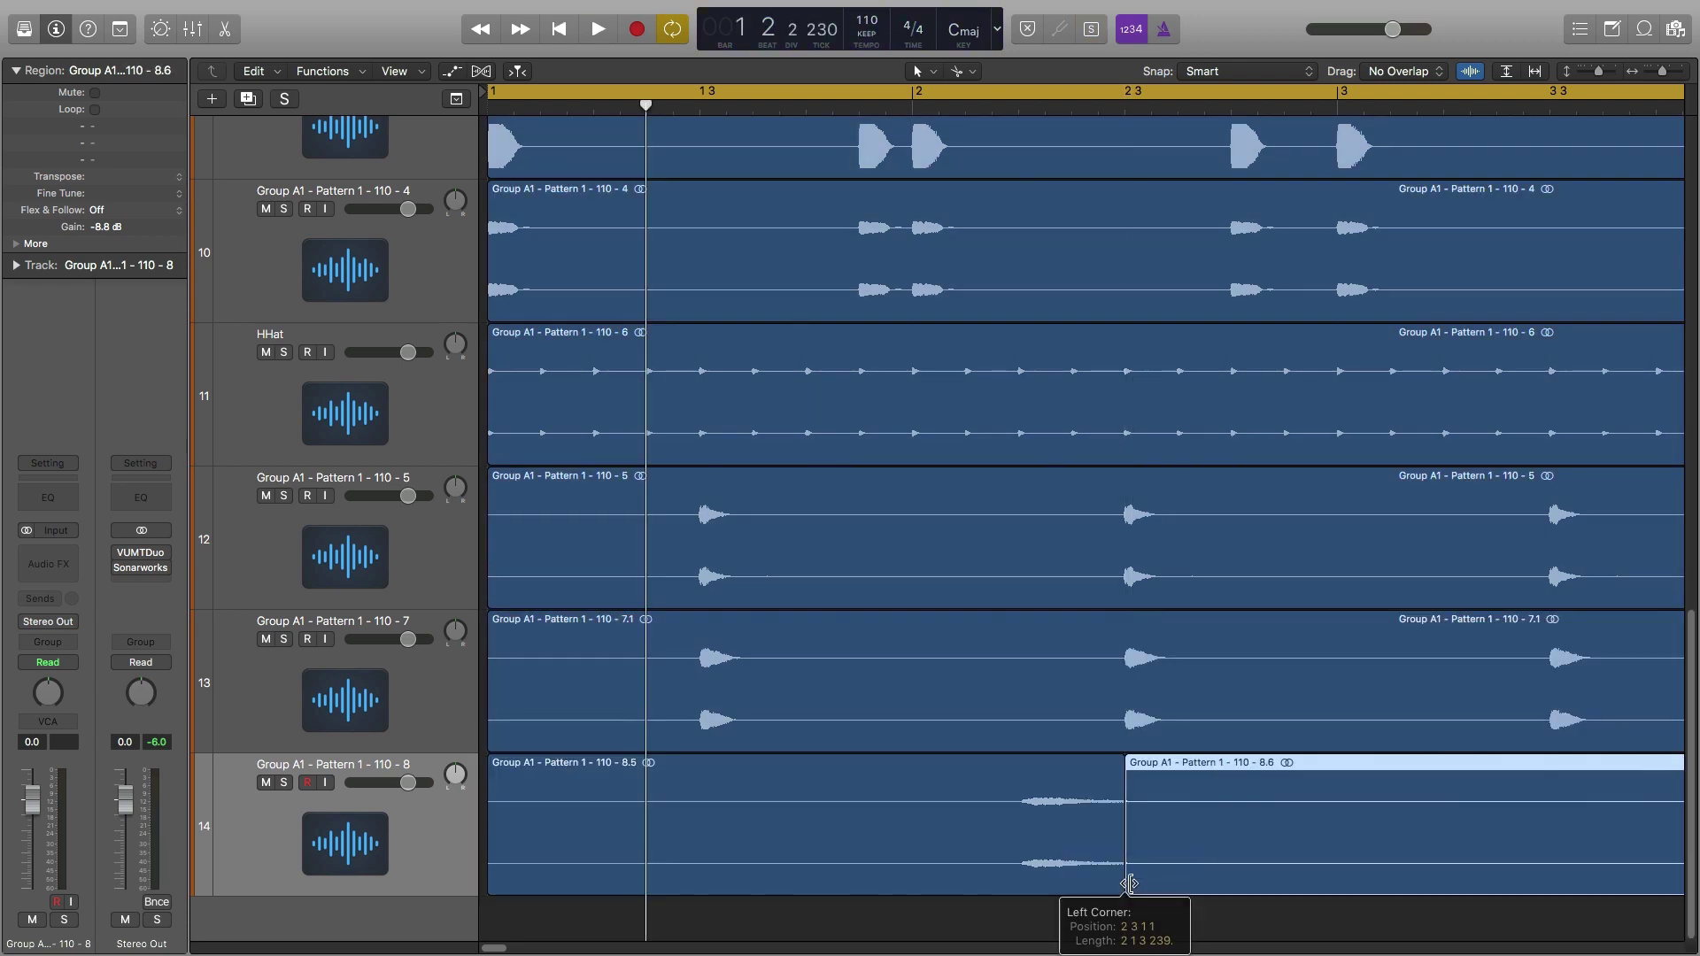
Inspect the cut at 2 3 against the snare hits and delete the silent region after it on track 14.
{"action": "scroll", "coordinate": [1130, 885], "scroll_direction": "up", "scroll_amount": 8}
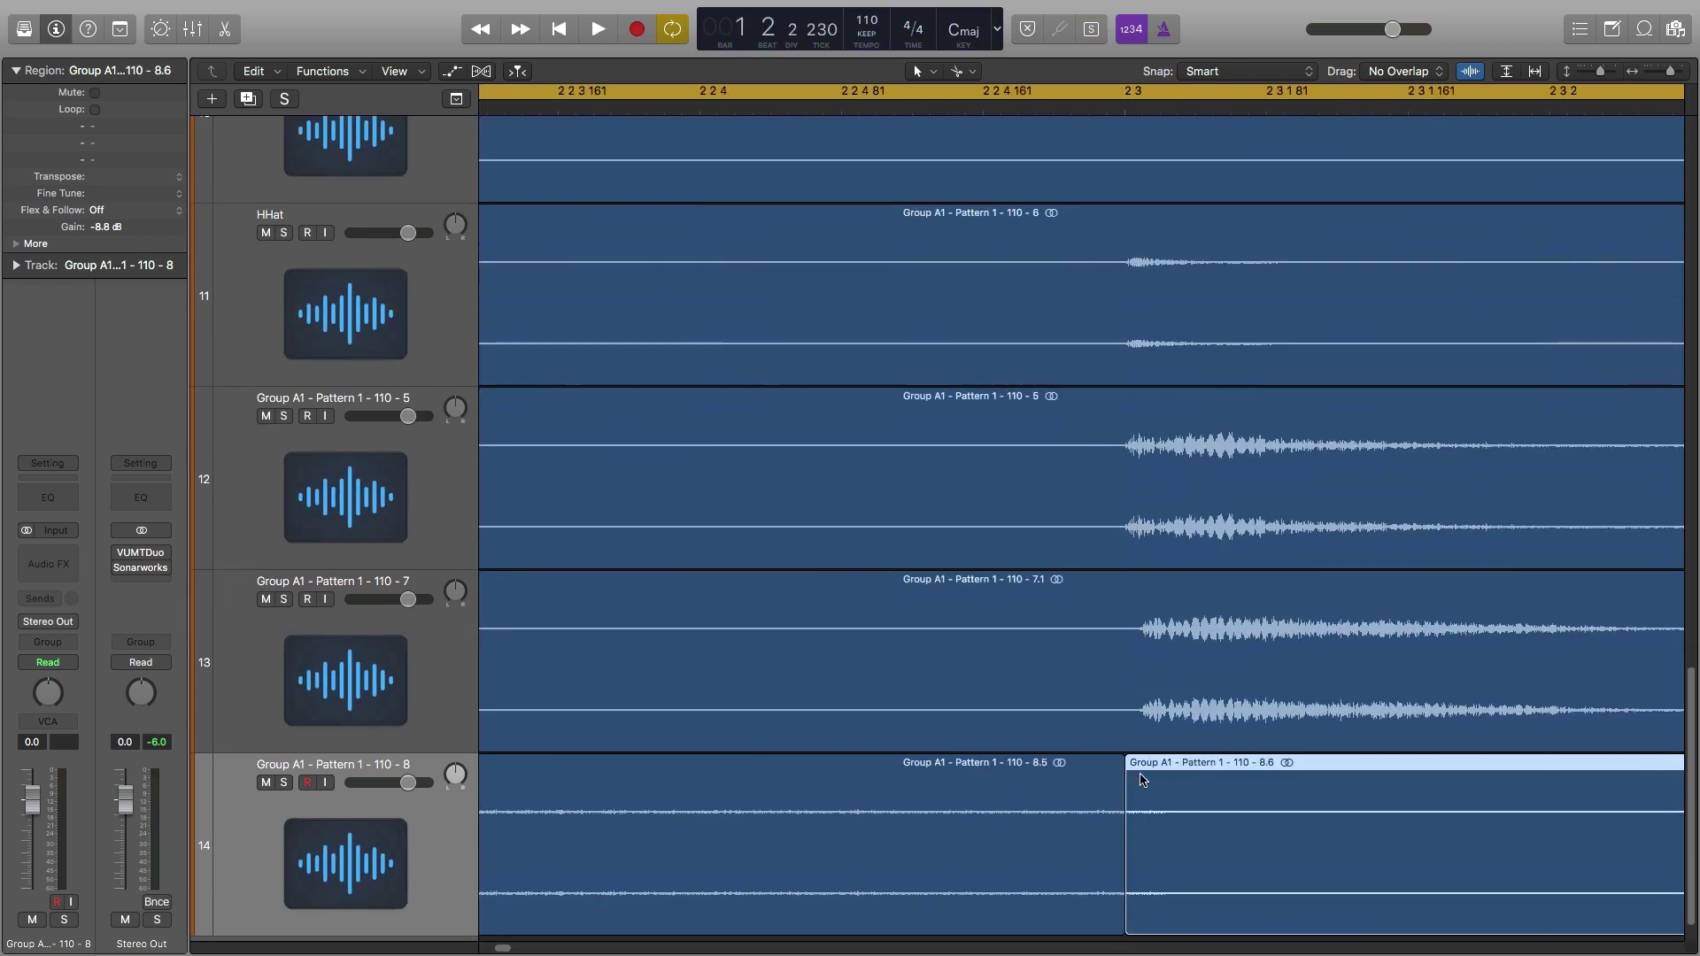
{"action": "scroll", "coordinate": [1177, 815], "scroll_direction": "down", "scroll_amount": 3}
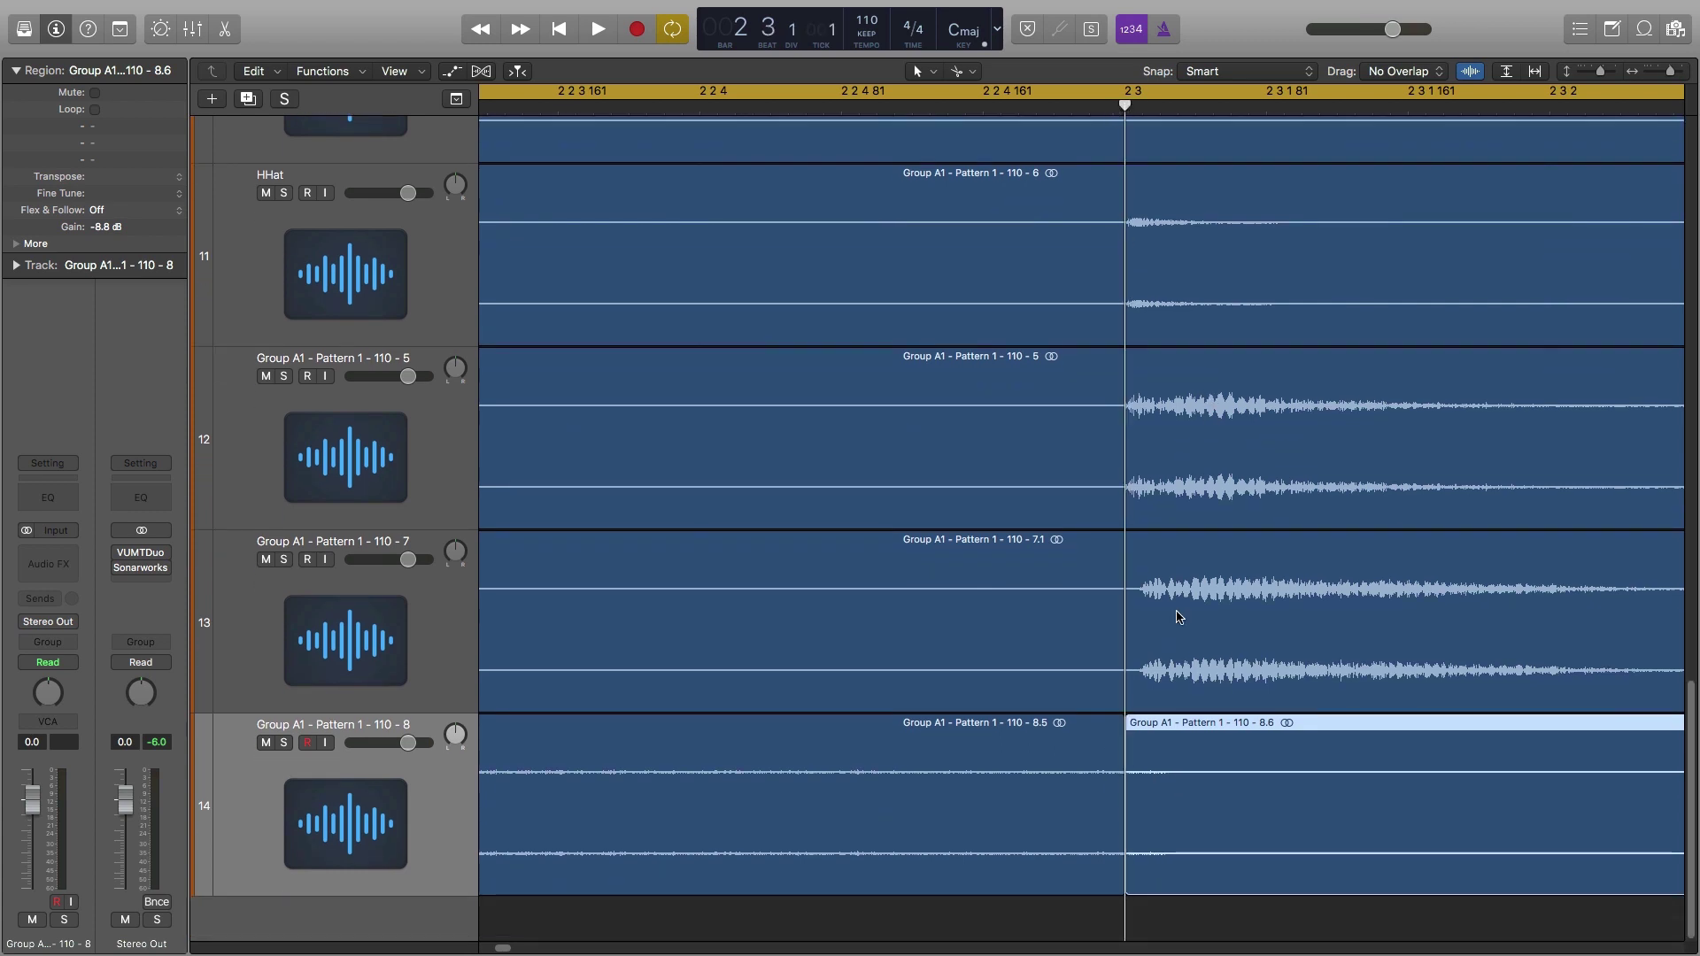
{"action": "scroll", "coordinate": [1213, 814], "scroll_direction": "down", "scroll_amount": 8}
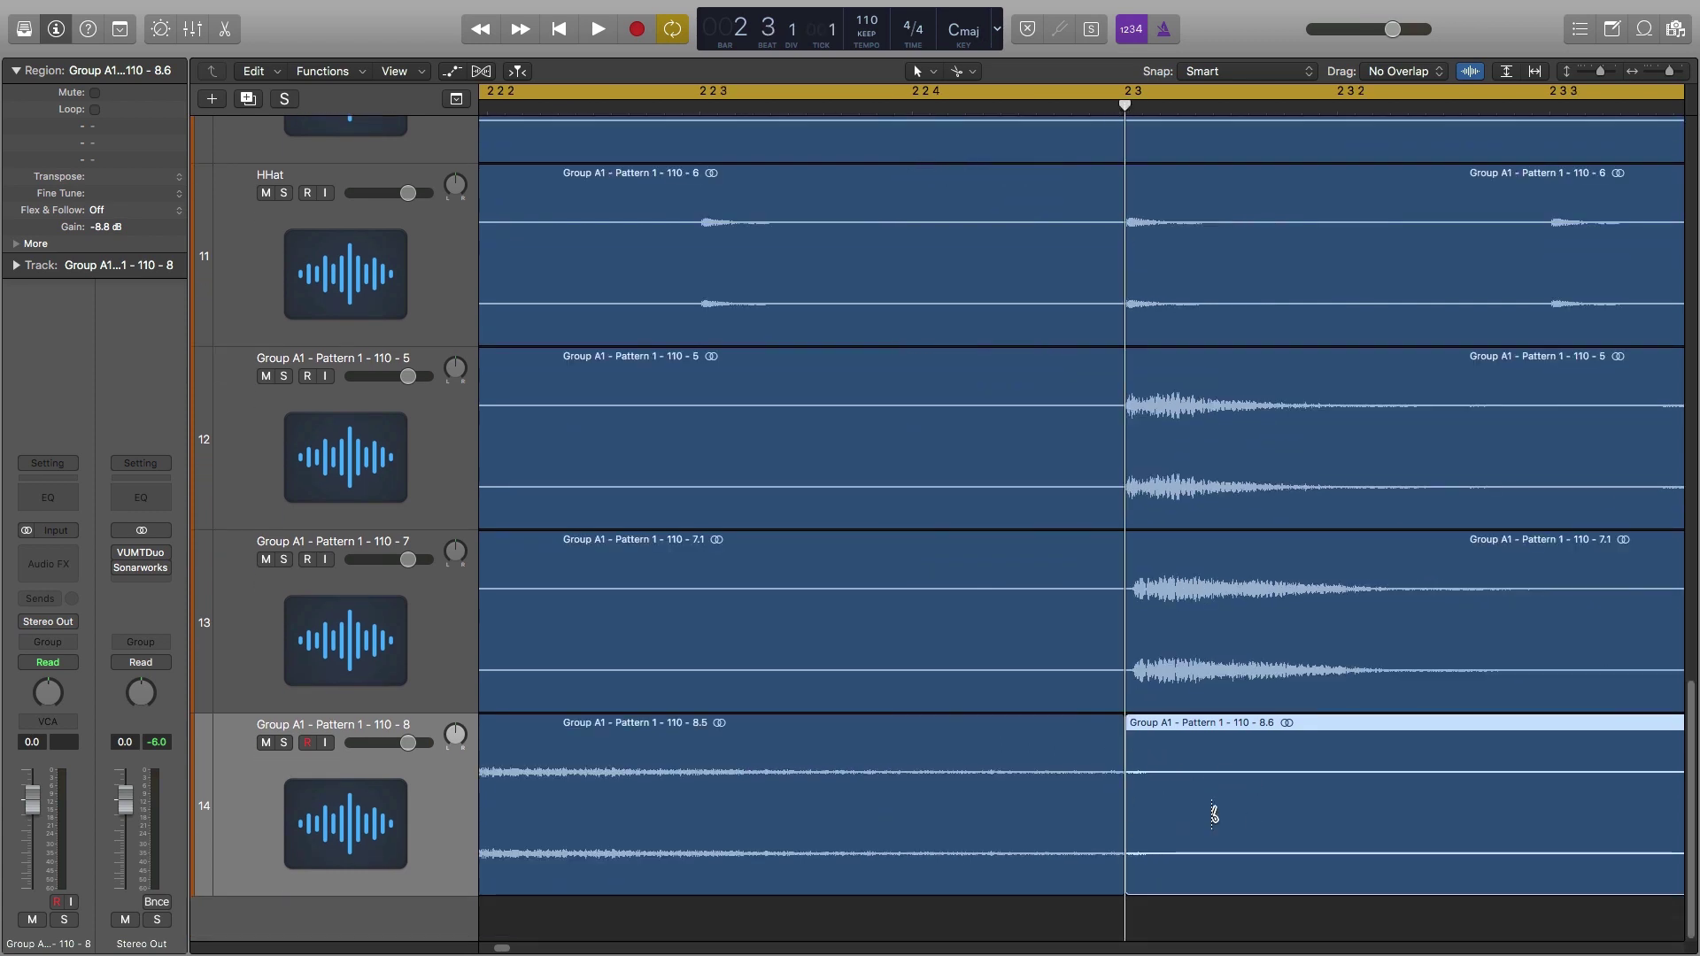
{"action": "scroll", "coordinate": [1214, 815], "scroll_direction": "down", "scroll_amount": 5}
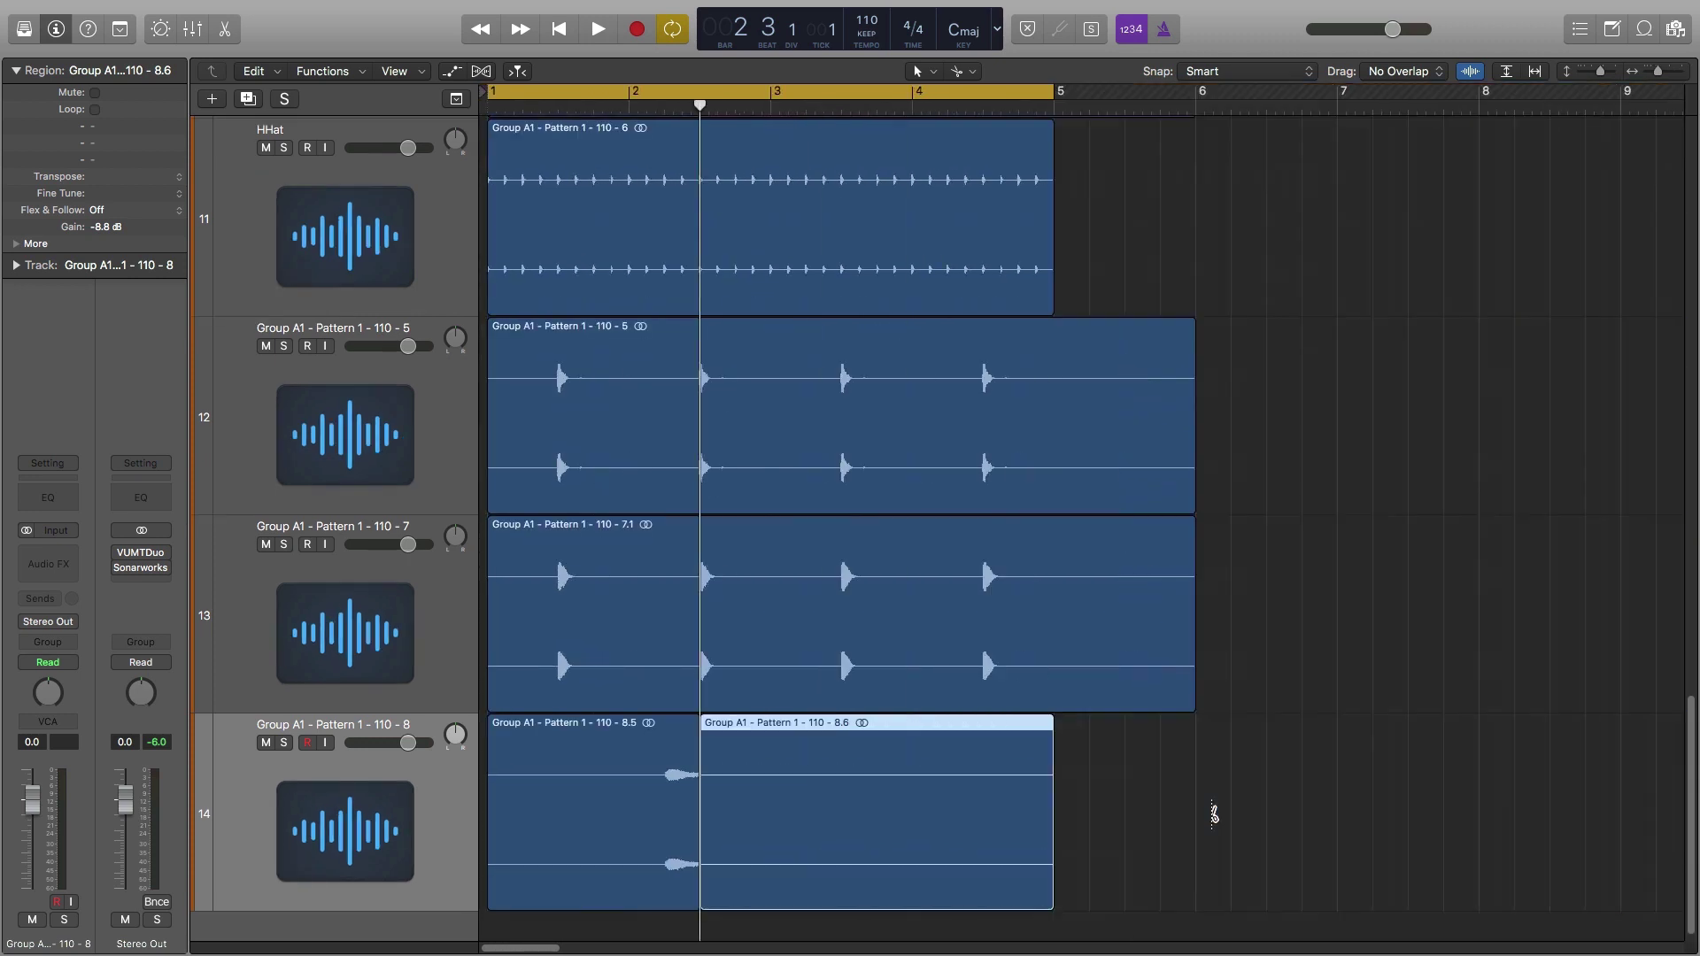
{"action": "scroll", "coordinate": [1213, 813], "scroll_direction": "up", "scroll_amount": 10}
{"action": "scroll", "coordinate": [1213, 813], "scroll_direction": "left", "scroll_amount": 5}
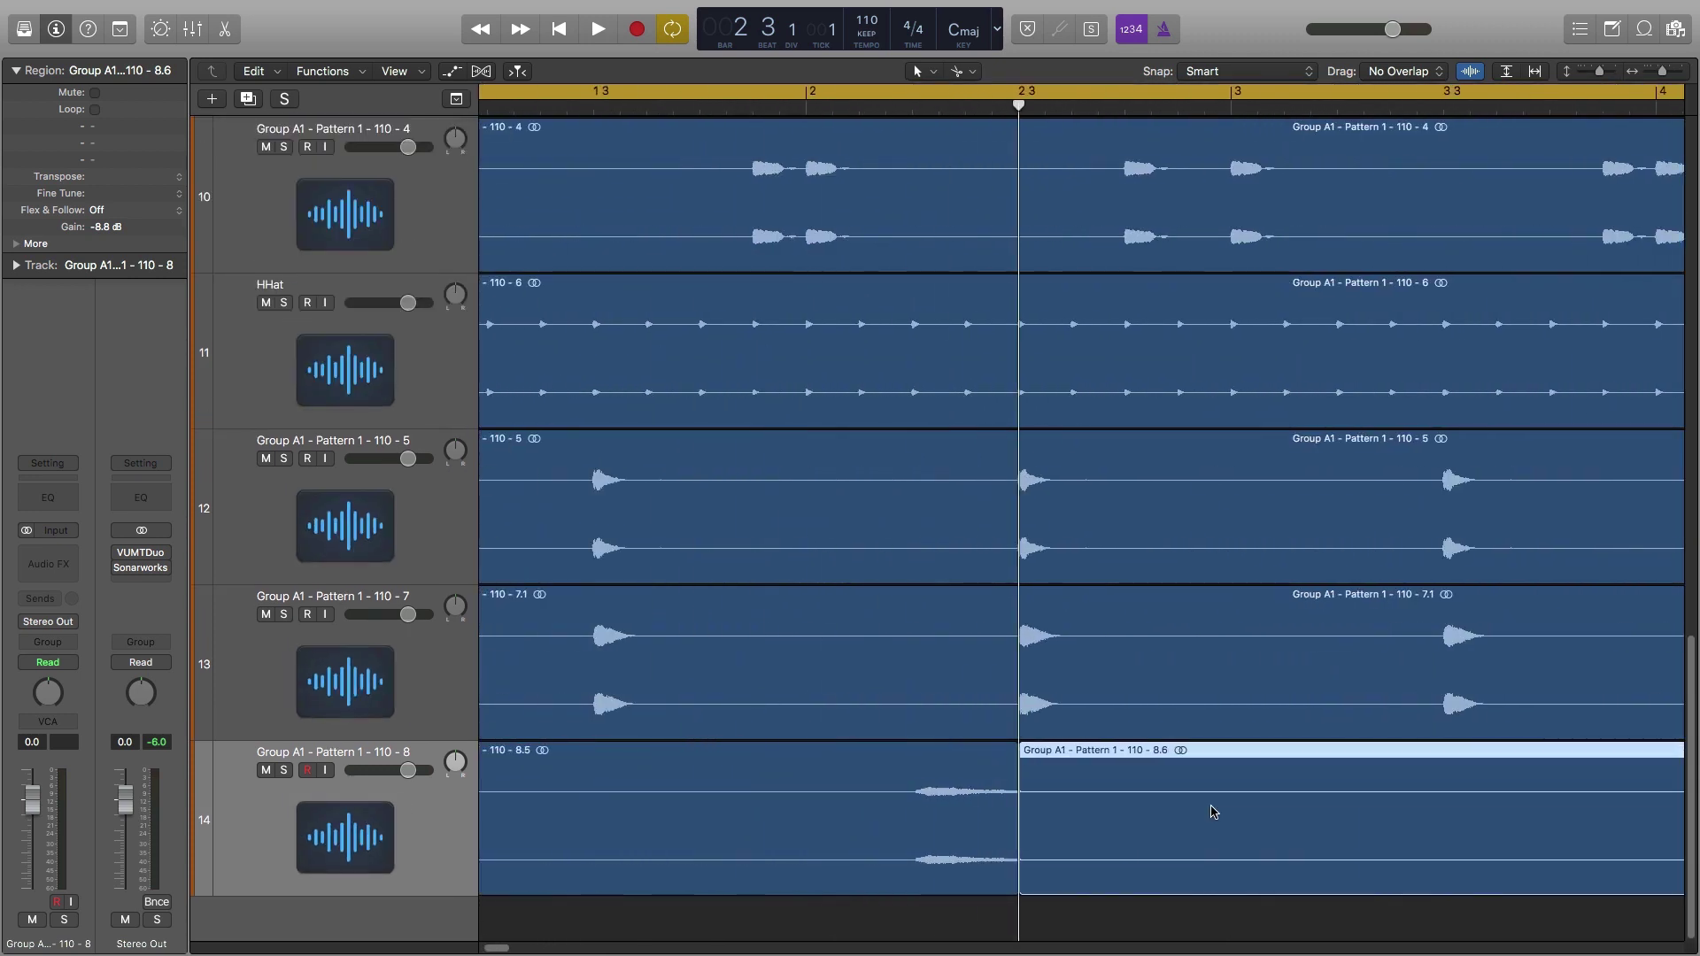
{"action": "key", "text": "Delete"}
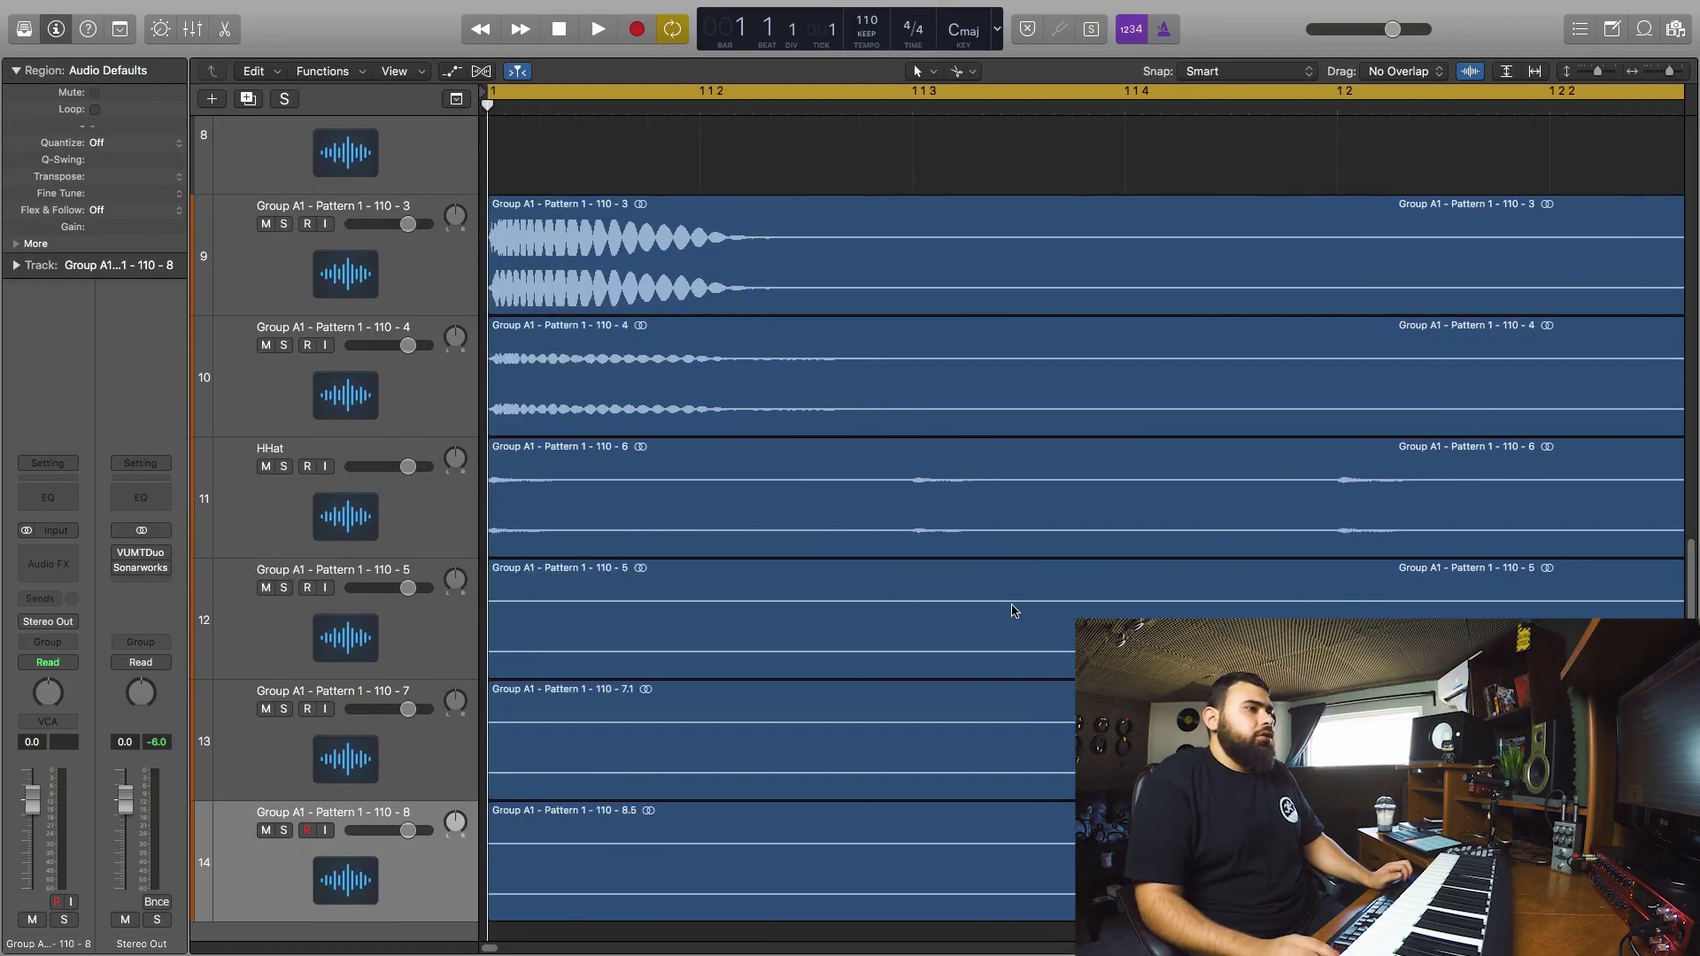
Split the HHat region at 1 1 3 1 and 1 1 4 1 to isolate the second hi-hat hit.
{"action": "left_click_drag", "start_coordinate": [919, 509], "coordinate": [910, 518]}
{"action": "key", "text": "space"}
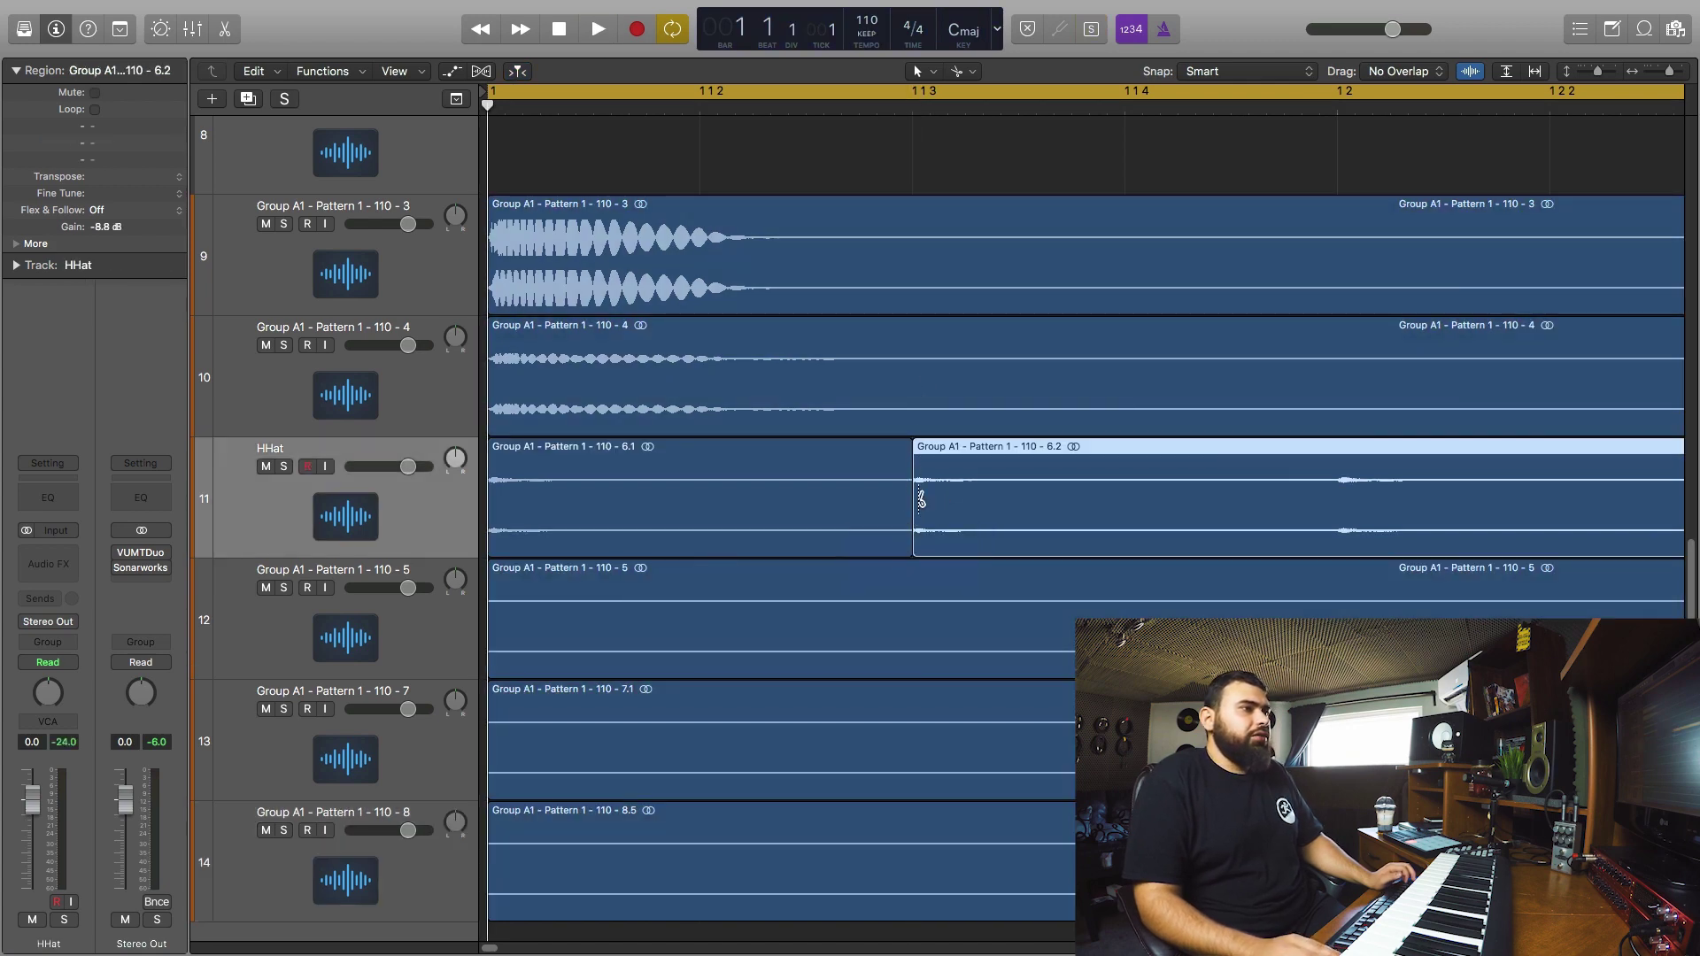
{"action": "left_click", "coordinate": [1123, 493], "text": "super"}
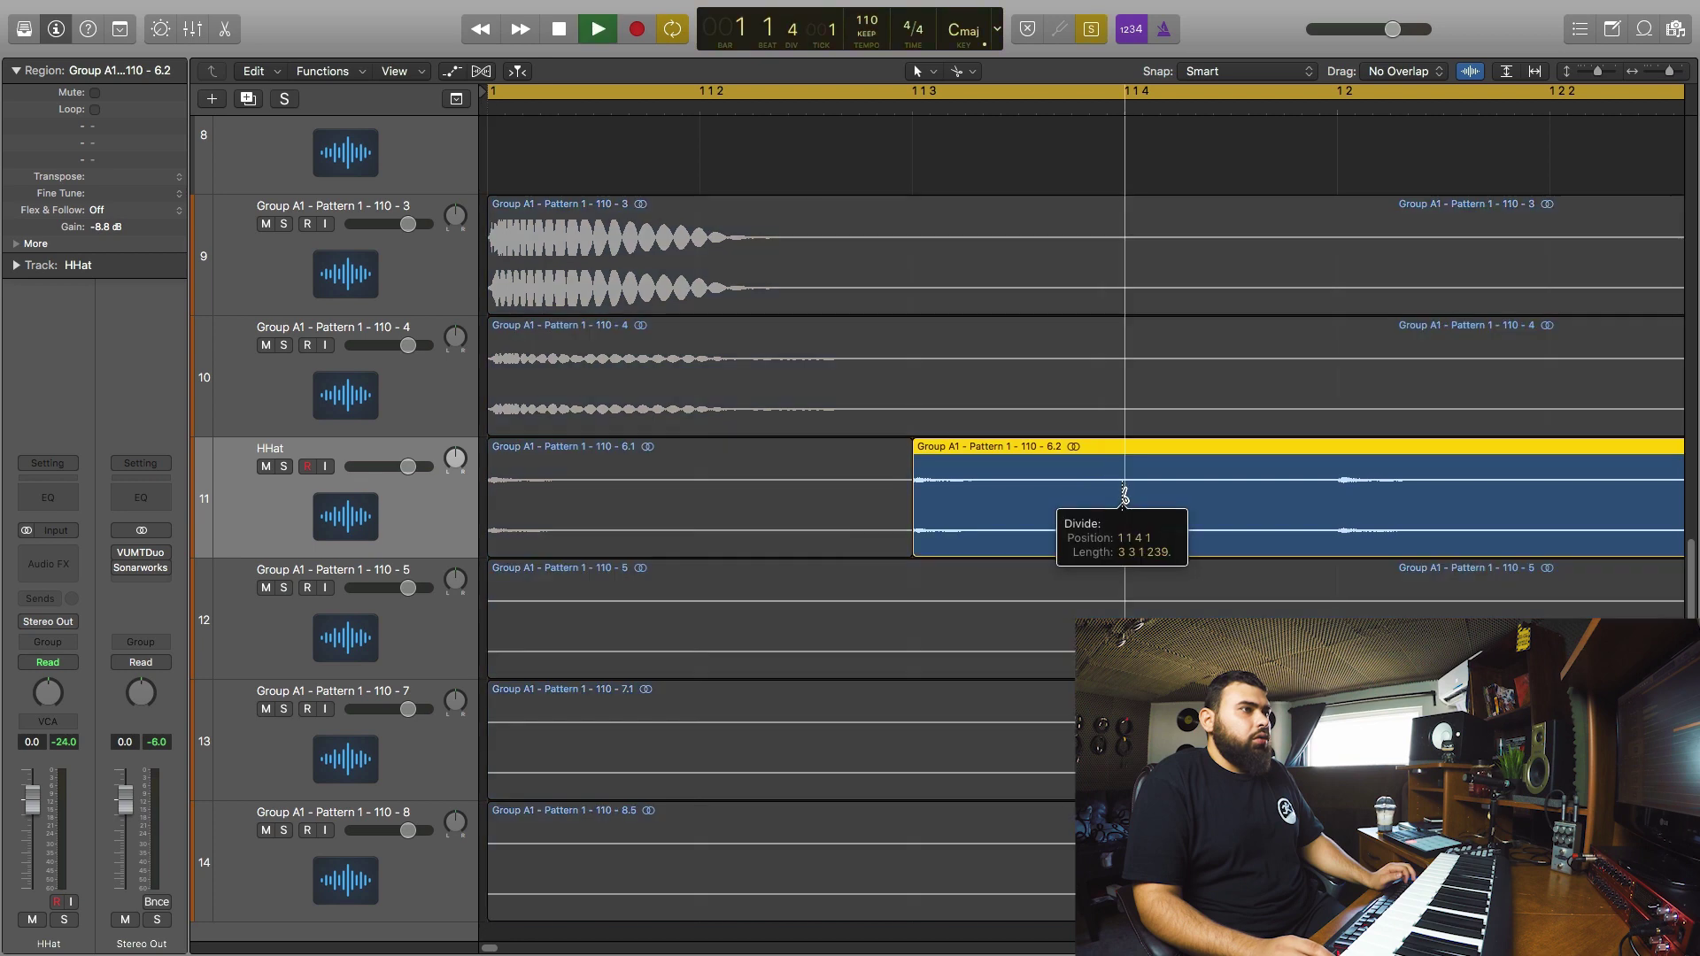
{"action": "left_click", "coordinate": [1045, 521]}
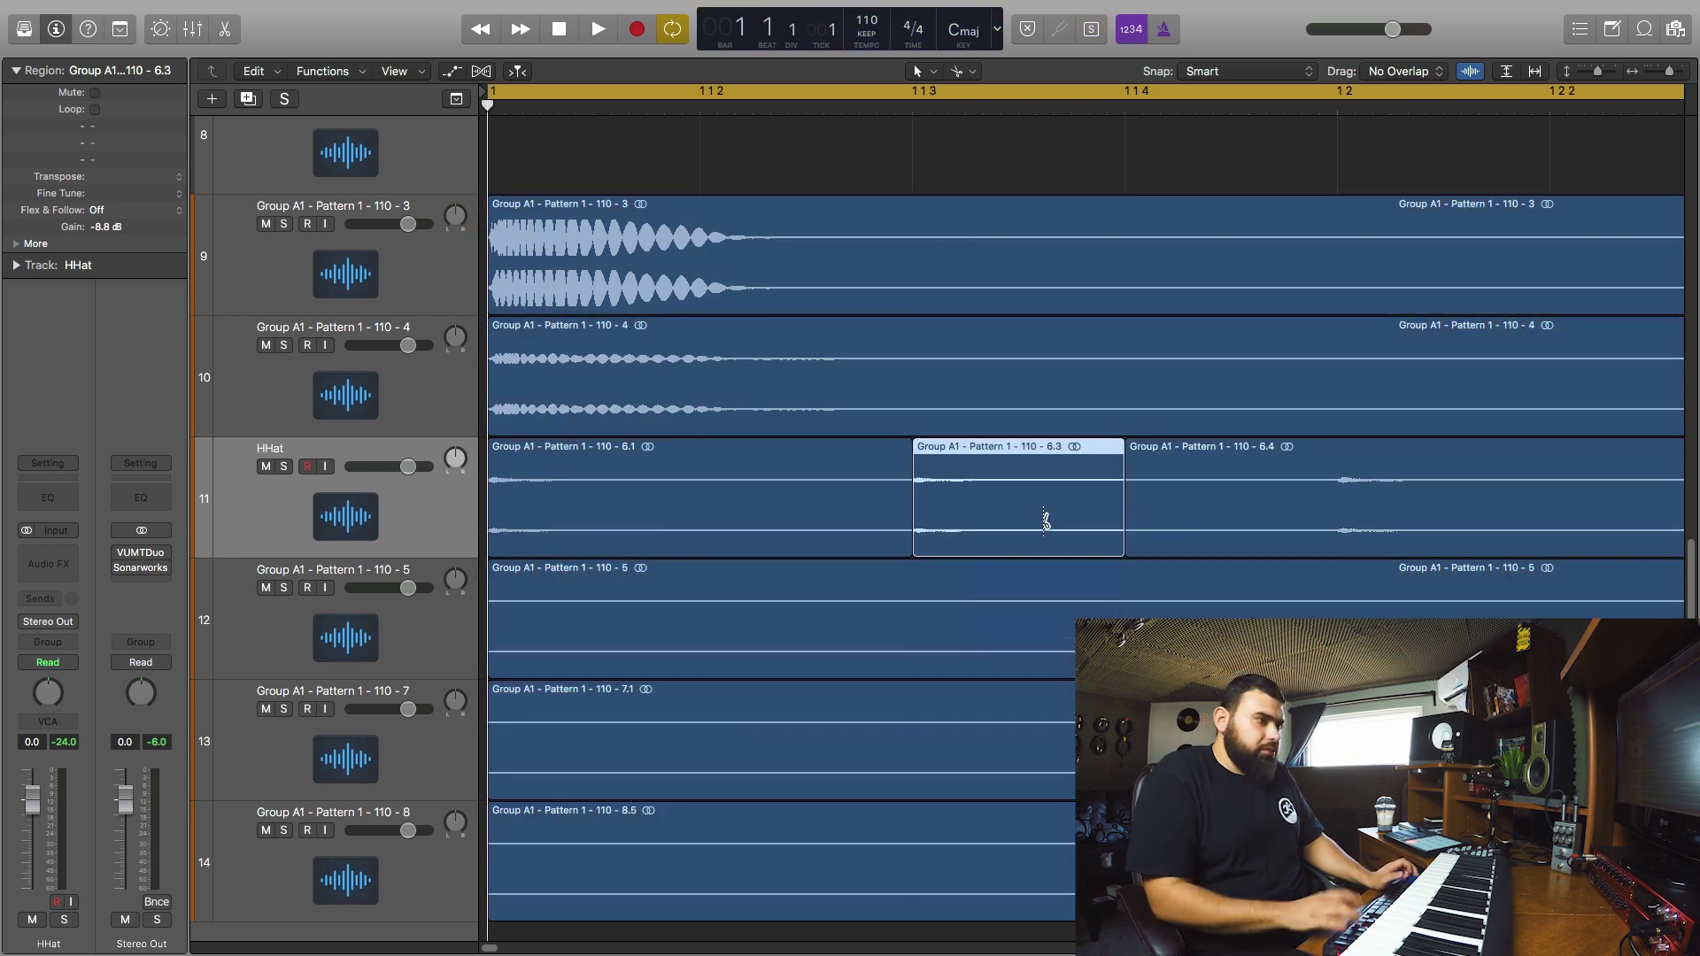
Shift the isolated second hi-hat hit slightly later than 1 1 3 on the HHat track.
{"action": "key", "text": "super+Right"}
{"action": "key", "text": "super+Right"}
{"action": "key", "text": "super+Right"}
{"action": "key", "text": "super+Right"}
{"action": "left_click", "coordinate": [1066, 512]}
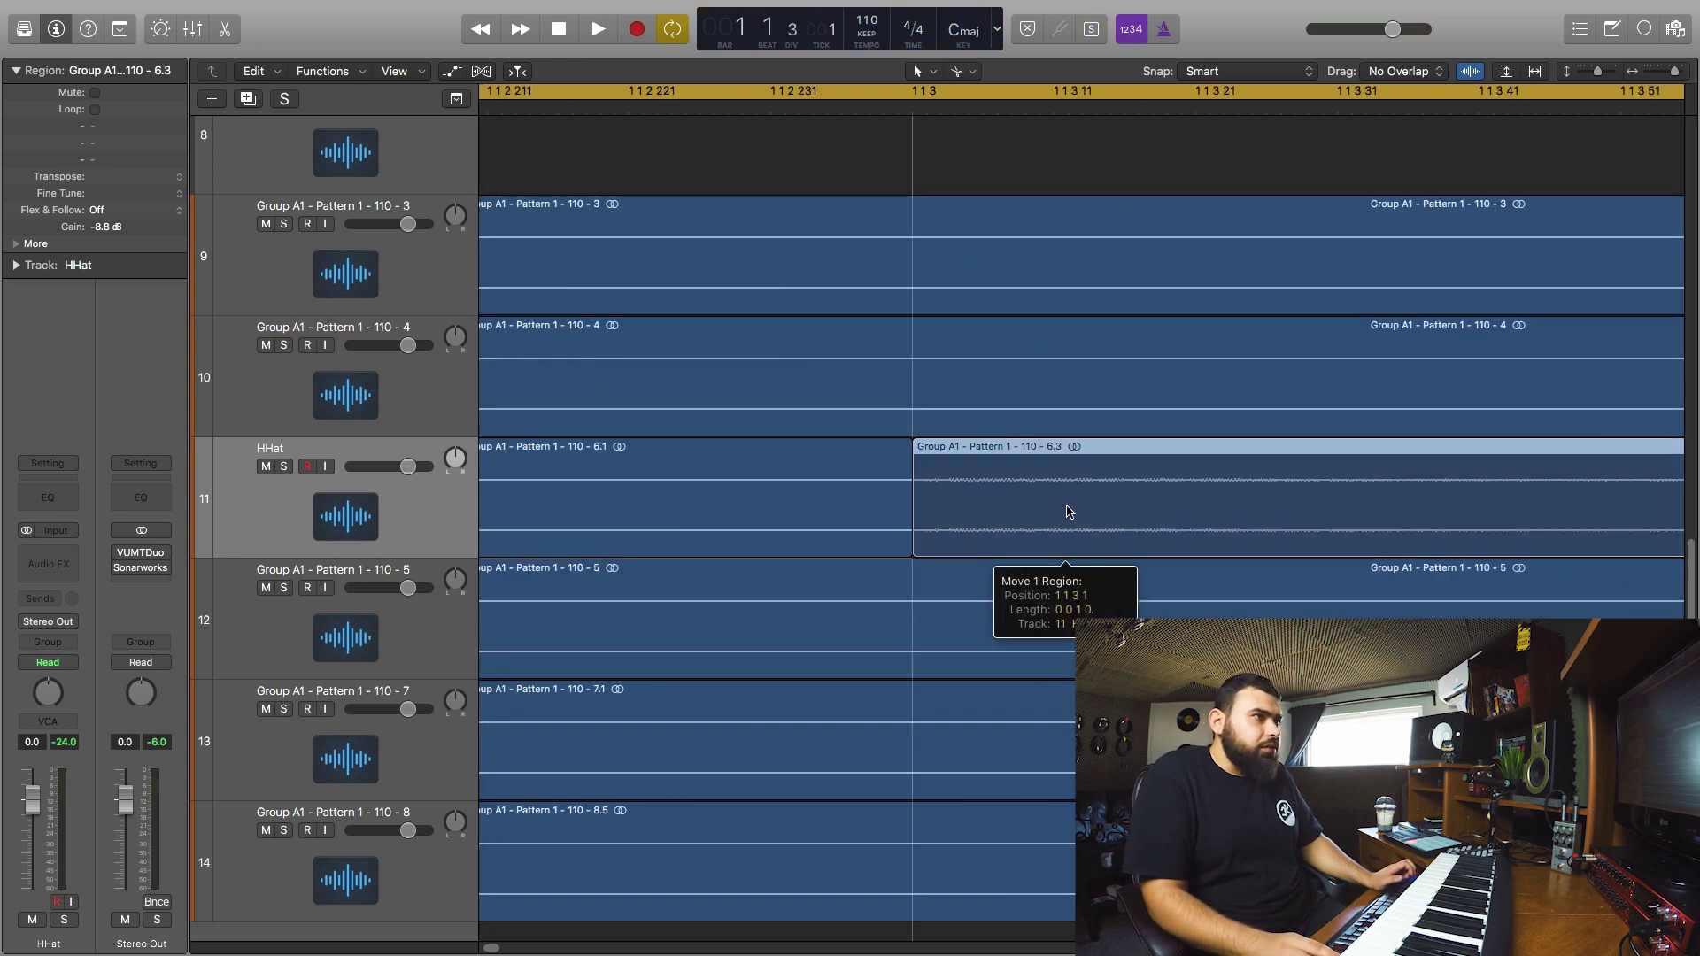
{"action": "left_click_drag", "start_coordinate": [1067, 512], "coordinate": [1074, 514]}
{"action": "key", "text": "super+Left"}
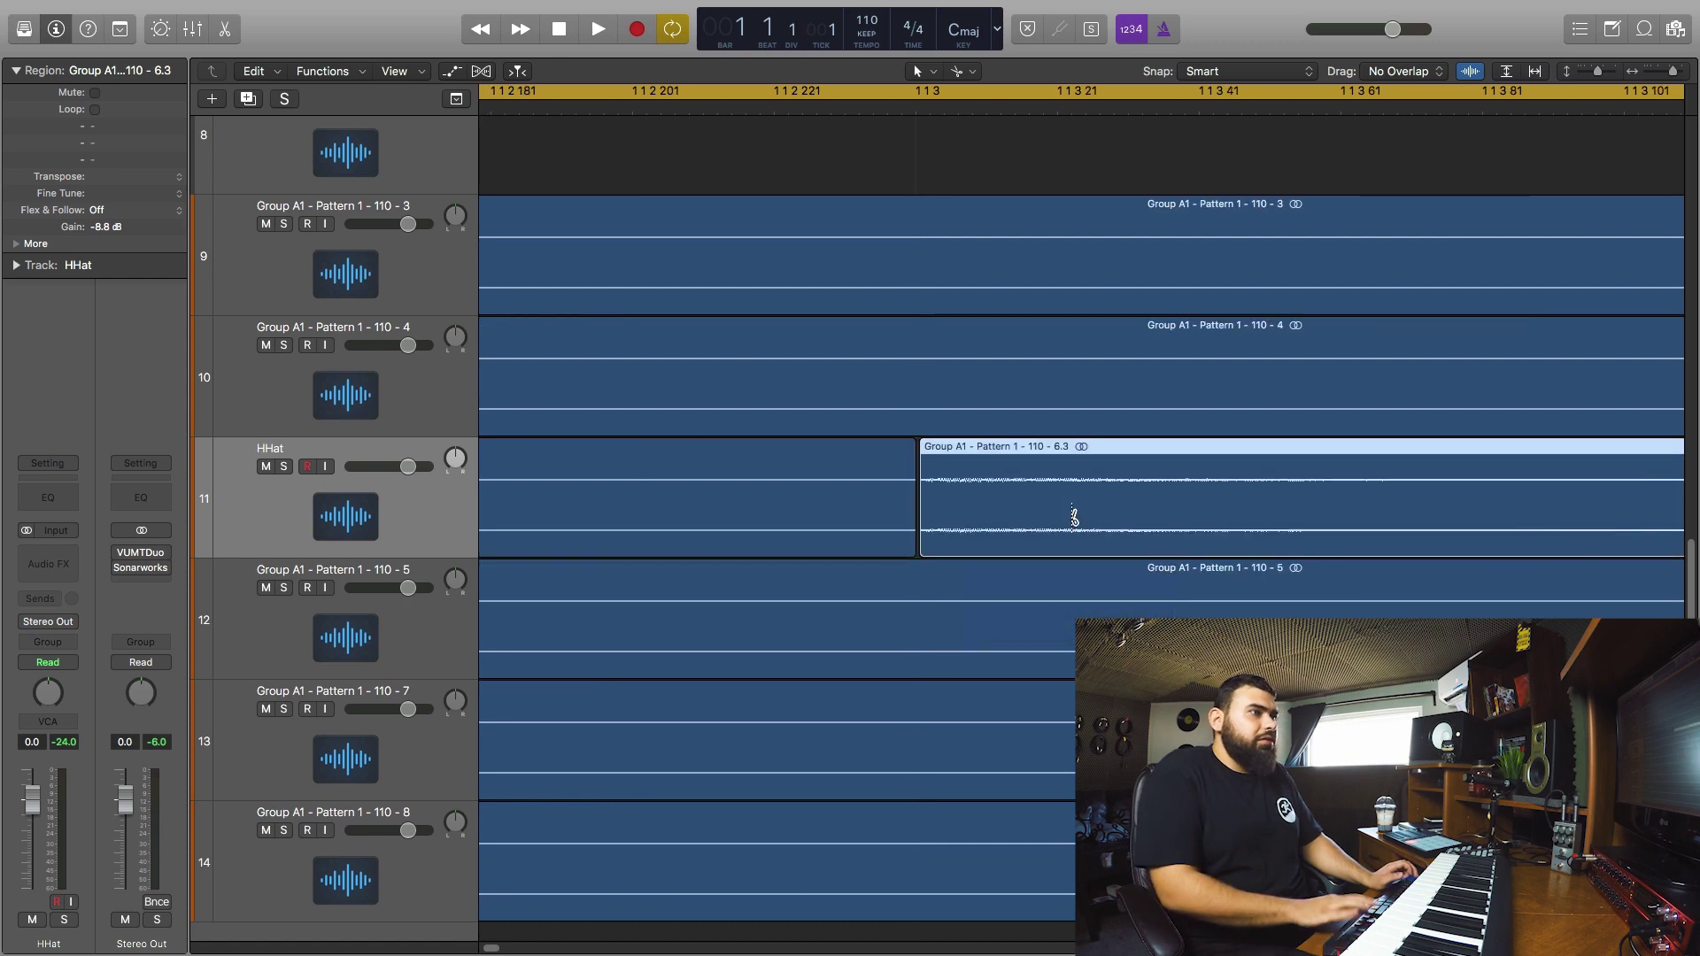
Continue slicing the HHat track and move the hit at 1 2 3 slightly ahead of the grid.
{"action": "key", "text": "super+Left"}
{"action": "key", "text": "super+Left"}
{"action": "key", "text": "super+Left"}
{"action": "key", "text": "super+Left"}
{"action": "left_click_drag", "start_coordinate": [915, 519], "coordinate": [917, 524]}
{"action": "left_click", "coordinate": [1020, 530]}
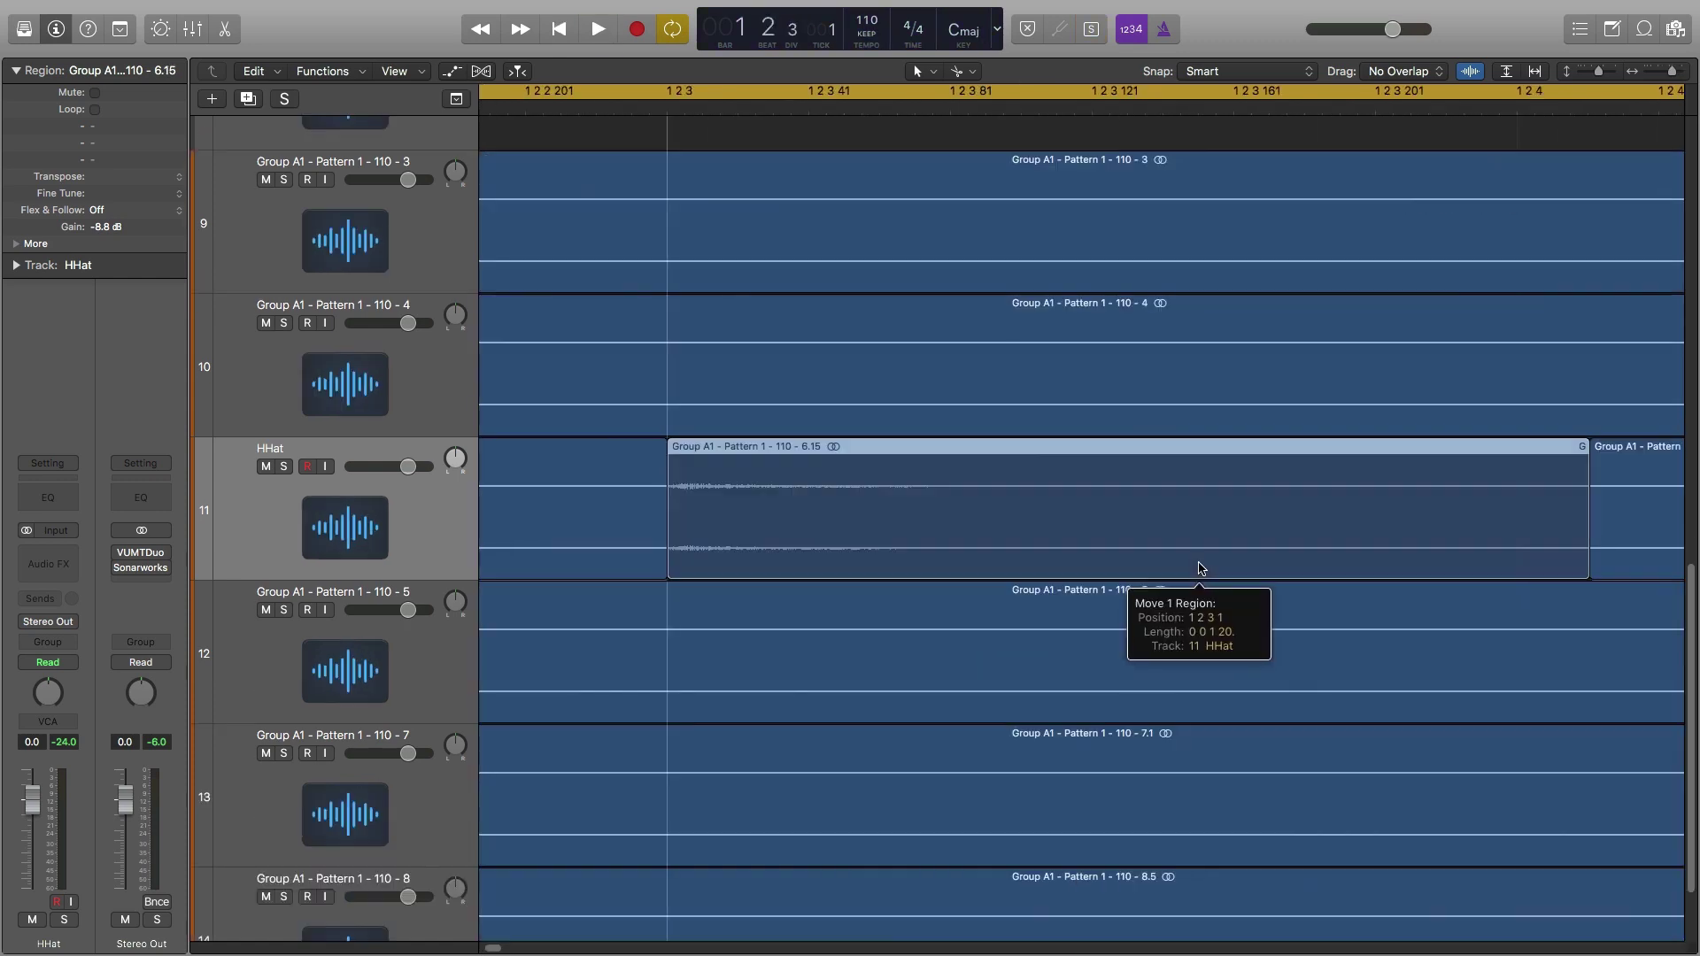
{"action": "left_click_drag", "start_coordinate": [1200, 567], "coordinate": [1197, 568]}
{"action": "key", "text": "super+Left"}
{"action": "key", "text": "super+Left"}
{"action": "key", "text": "super+Left"}
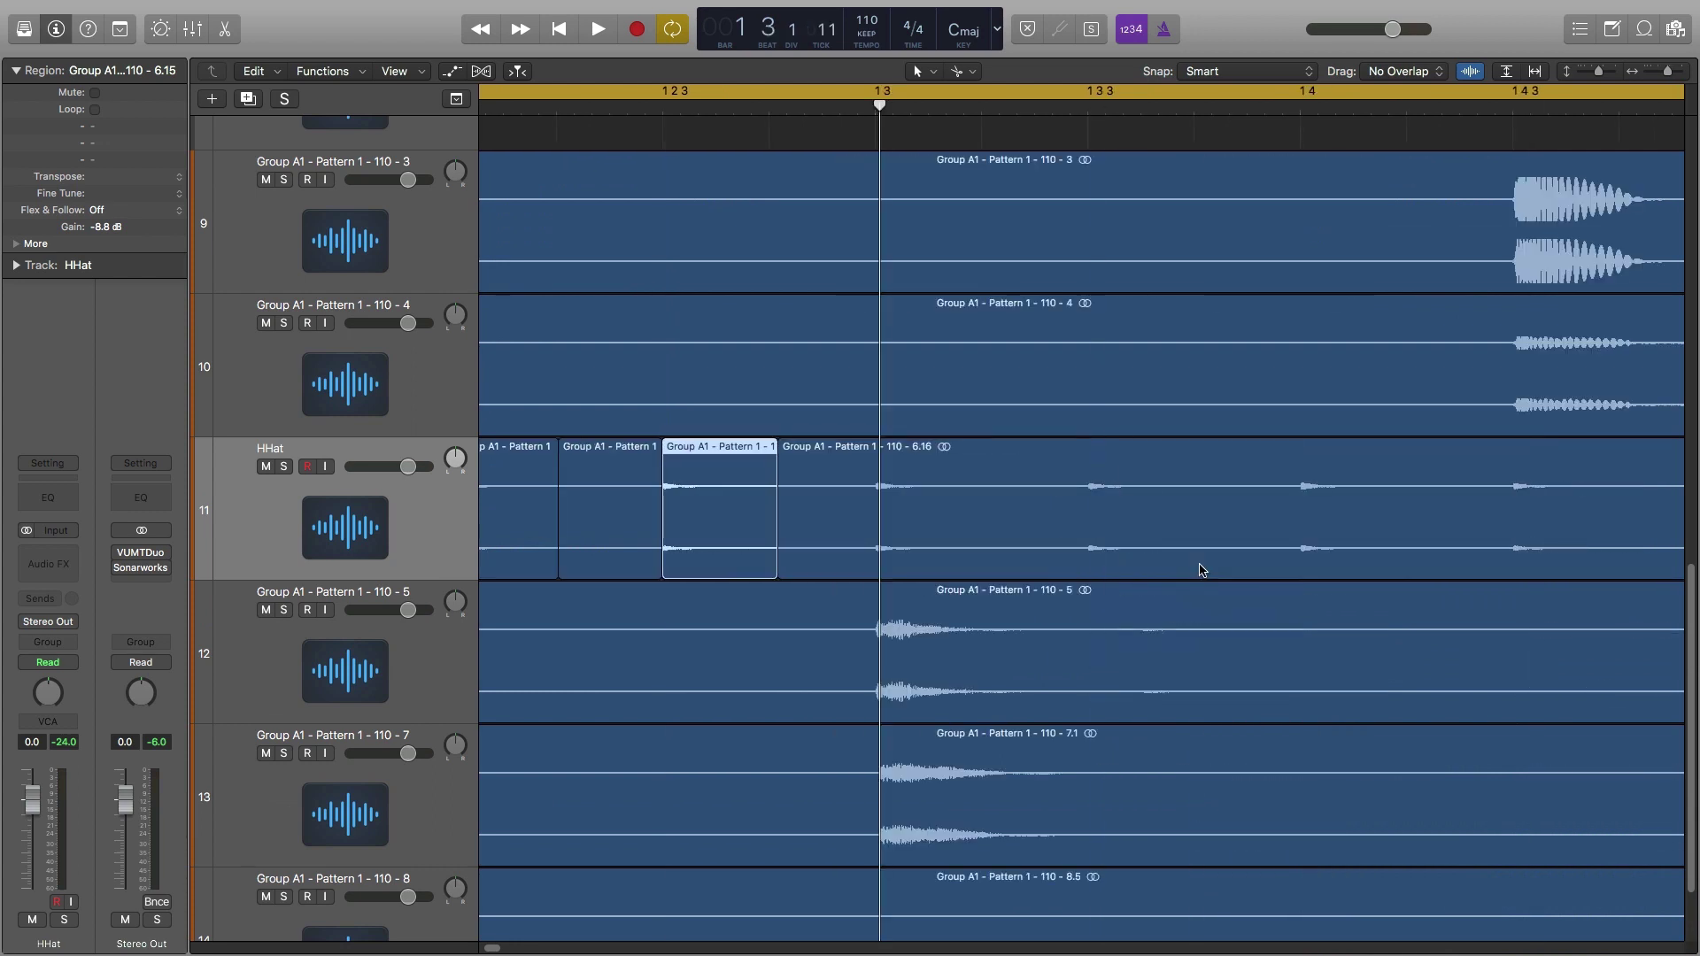
Split the HHat region at beat 1 3, just before the hi-hat hit there.
{"action": "left_click_drag", "start_coordinate": [925, 549], "coordinate": [896, 538]}
{"action": "key", "text": "super+Right"}
{"action": "key", "text": "super+Right"}
{"action": "key", "text": "super+Right"}
{"action": "key", "text": "super+Right"}
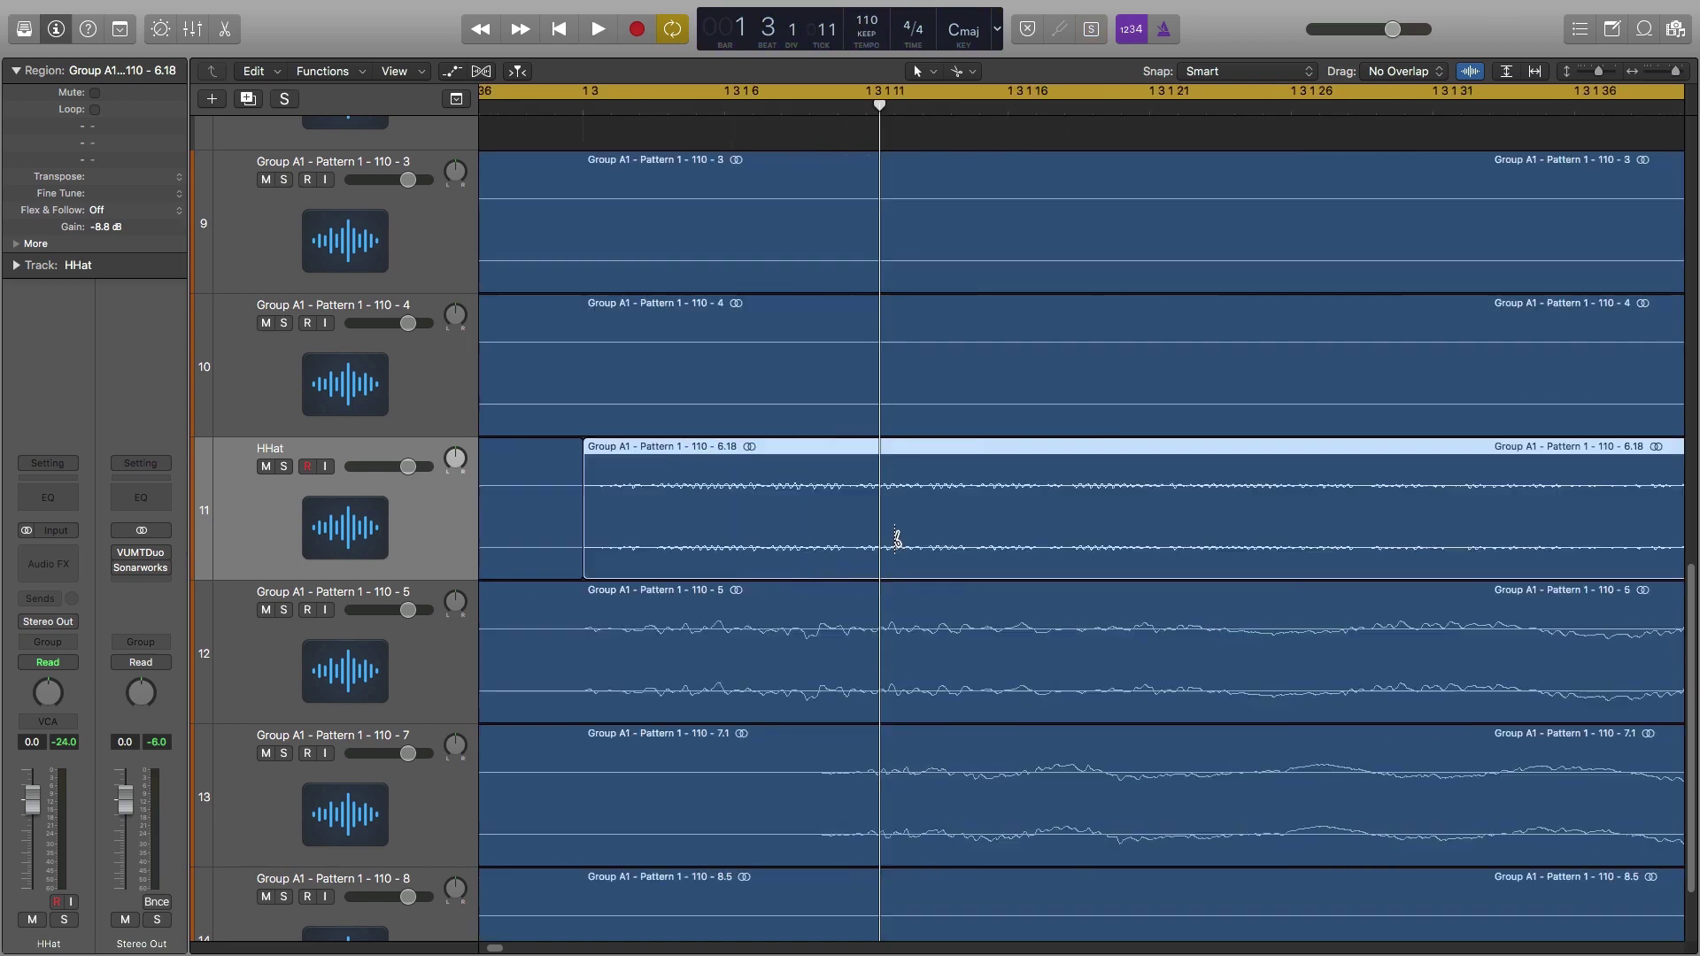
Move the HHat region starting at beat 1 3 slightly later, to position 1 3 1 1.
{"action": "left_click", "coordinate": [742, 492]}
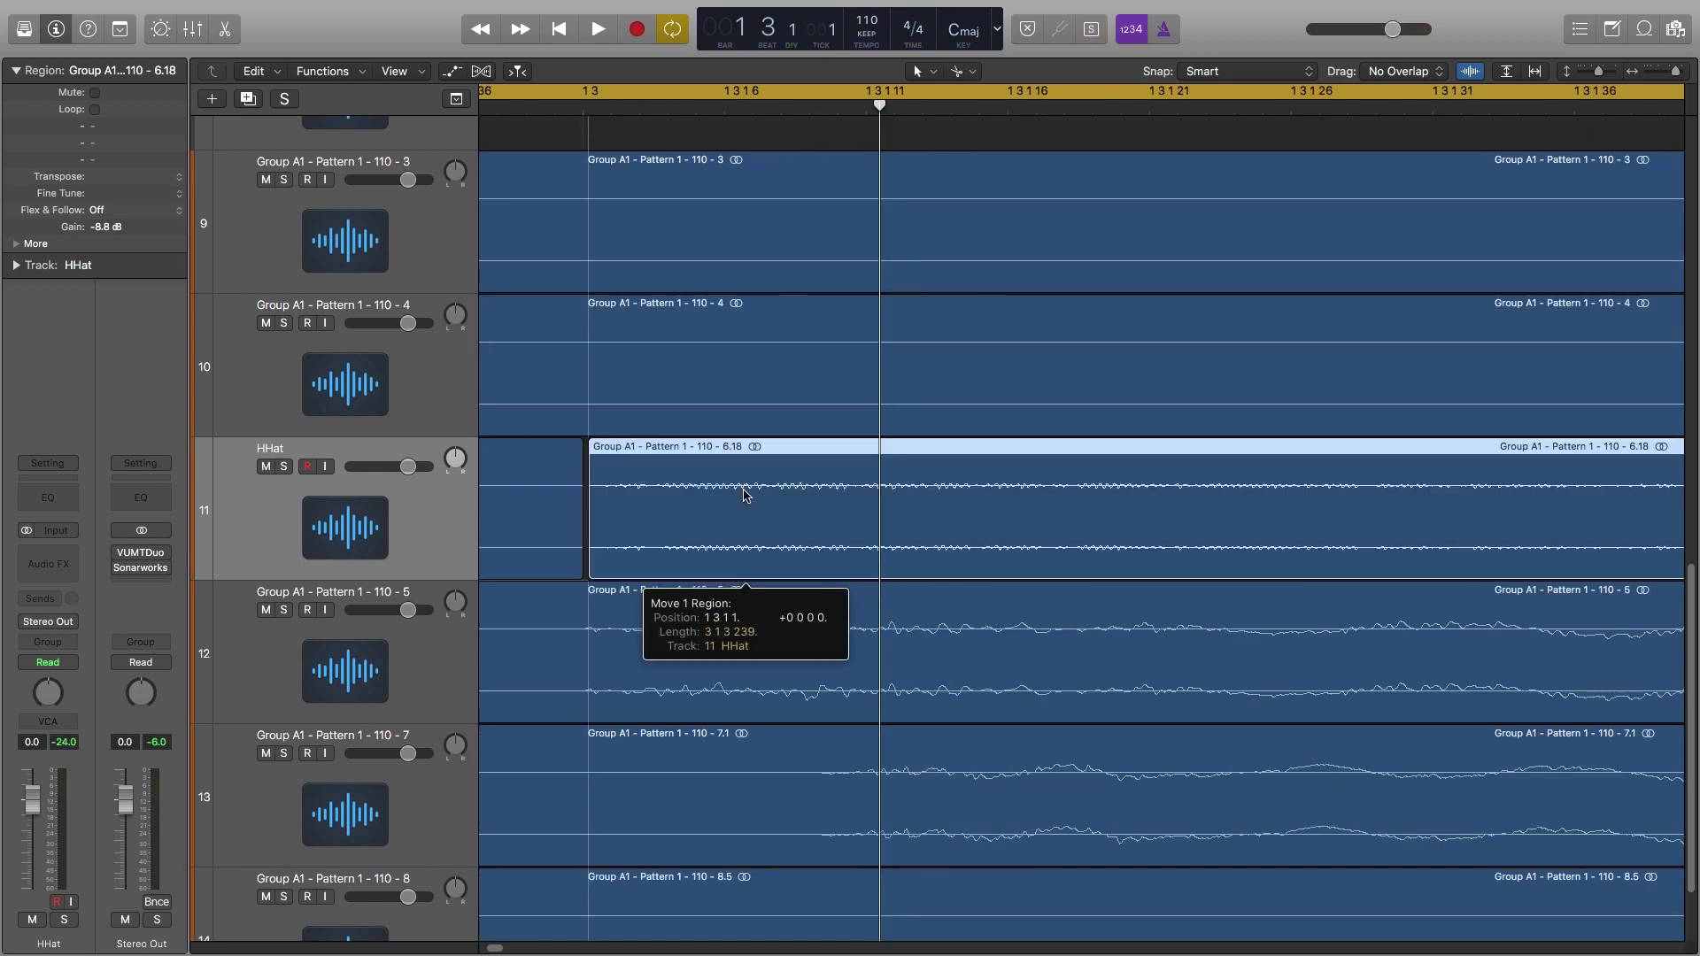
{"action": "key", "text": "super+Left"}
{"action": "key", "text": "super+Left"}
{"action": "scroll", "coordinate": [742, 496], "scroll_direction": "right", "scroll_amount": 5}
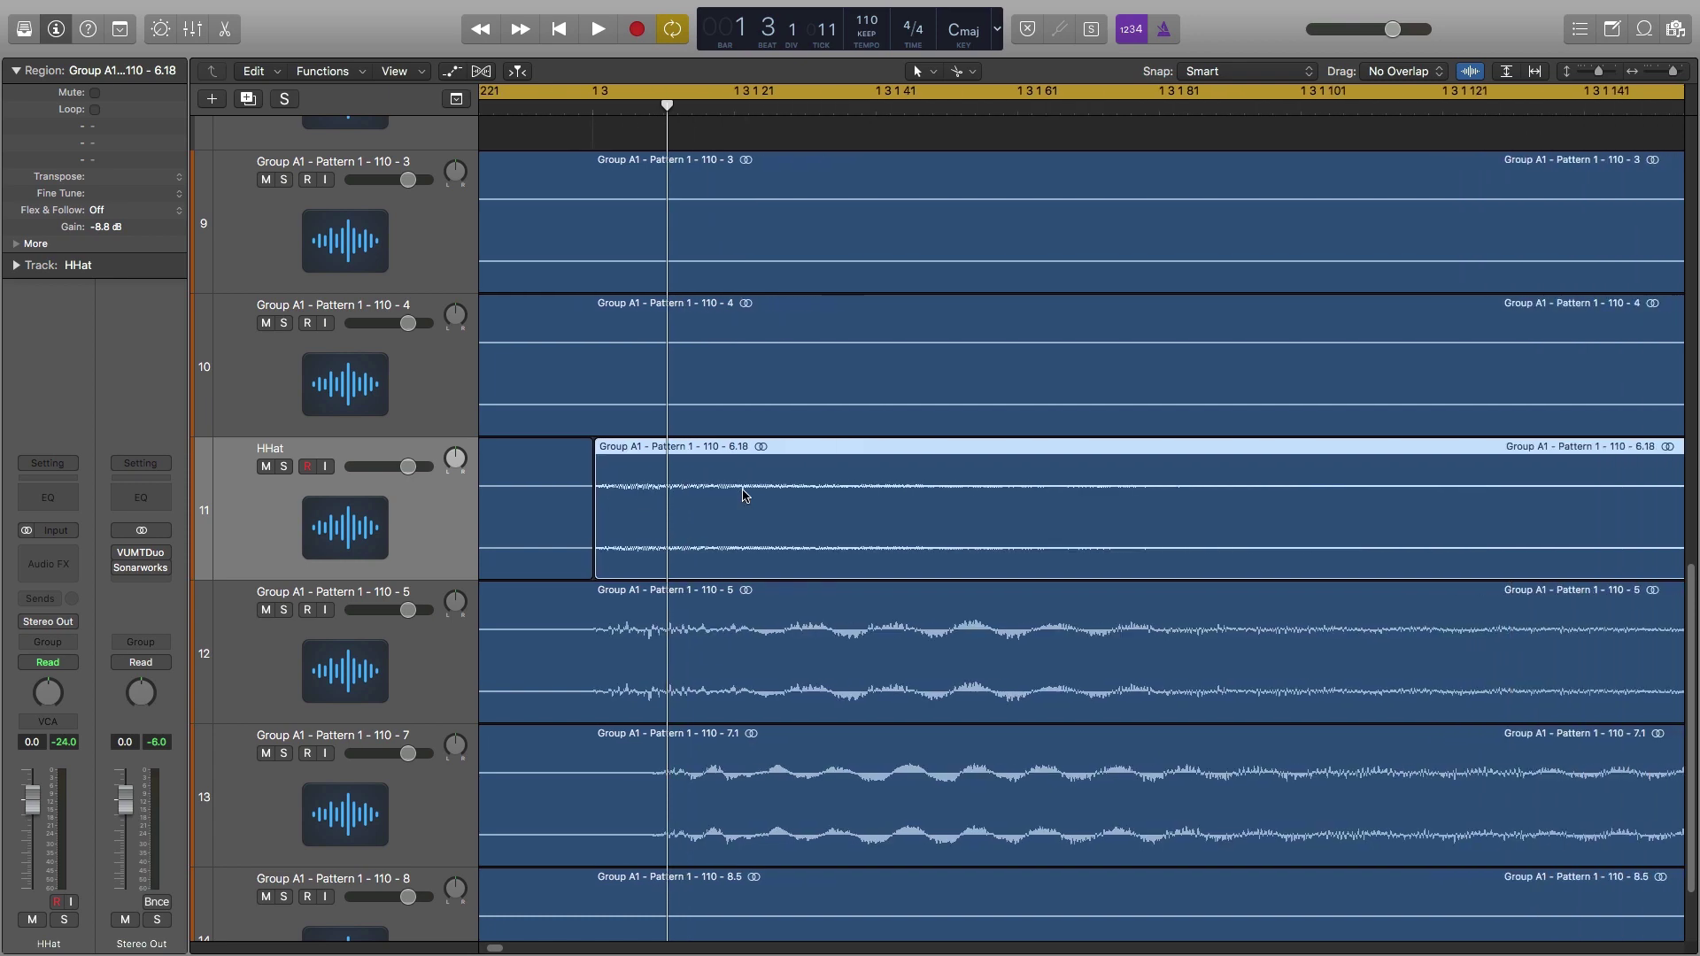
{"action": "key", "text": "super+Left"}
{"action": "key", "text": "super+Left"}
{"action": "key", "text": "super+Left"}
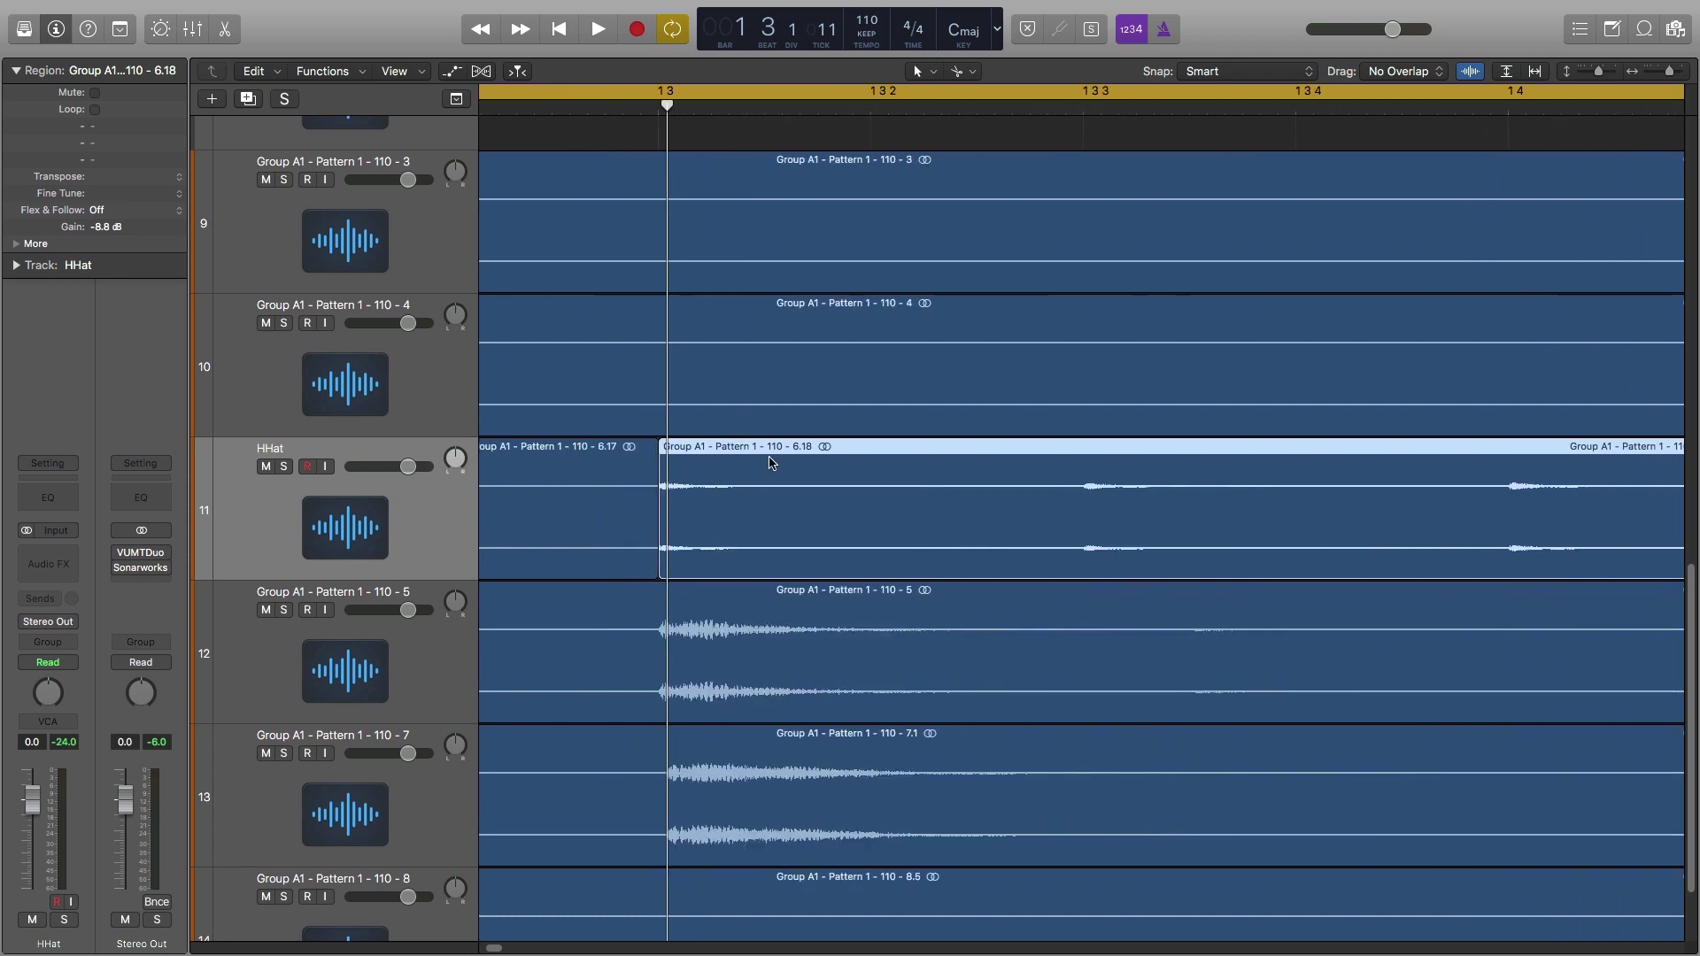
Continue cutting the HHat track into separate hits after beat 1 3 and offsetting them from the grid.
{"action": "key", "text": "super+Right"}
{"action": "key", "text": "super+Right"}
{"action": "key", "text": "super+Right"}
{"action": "key", "text": "super+Right"}
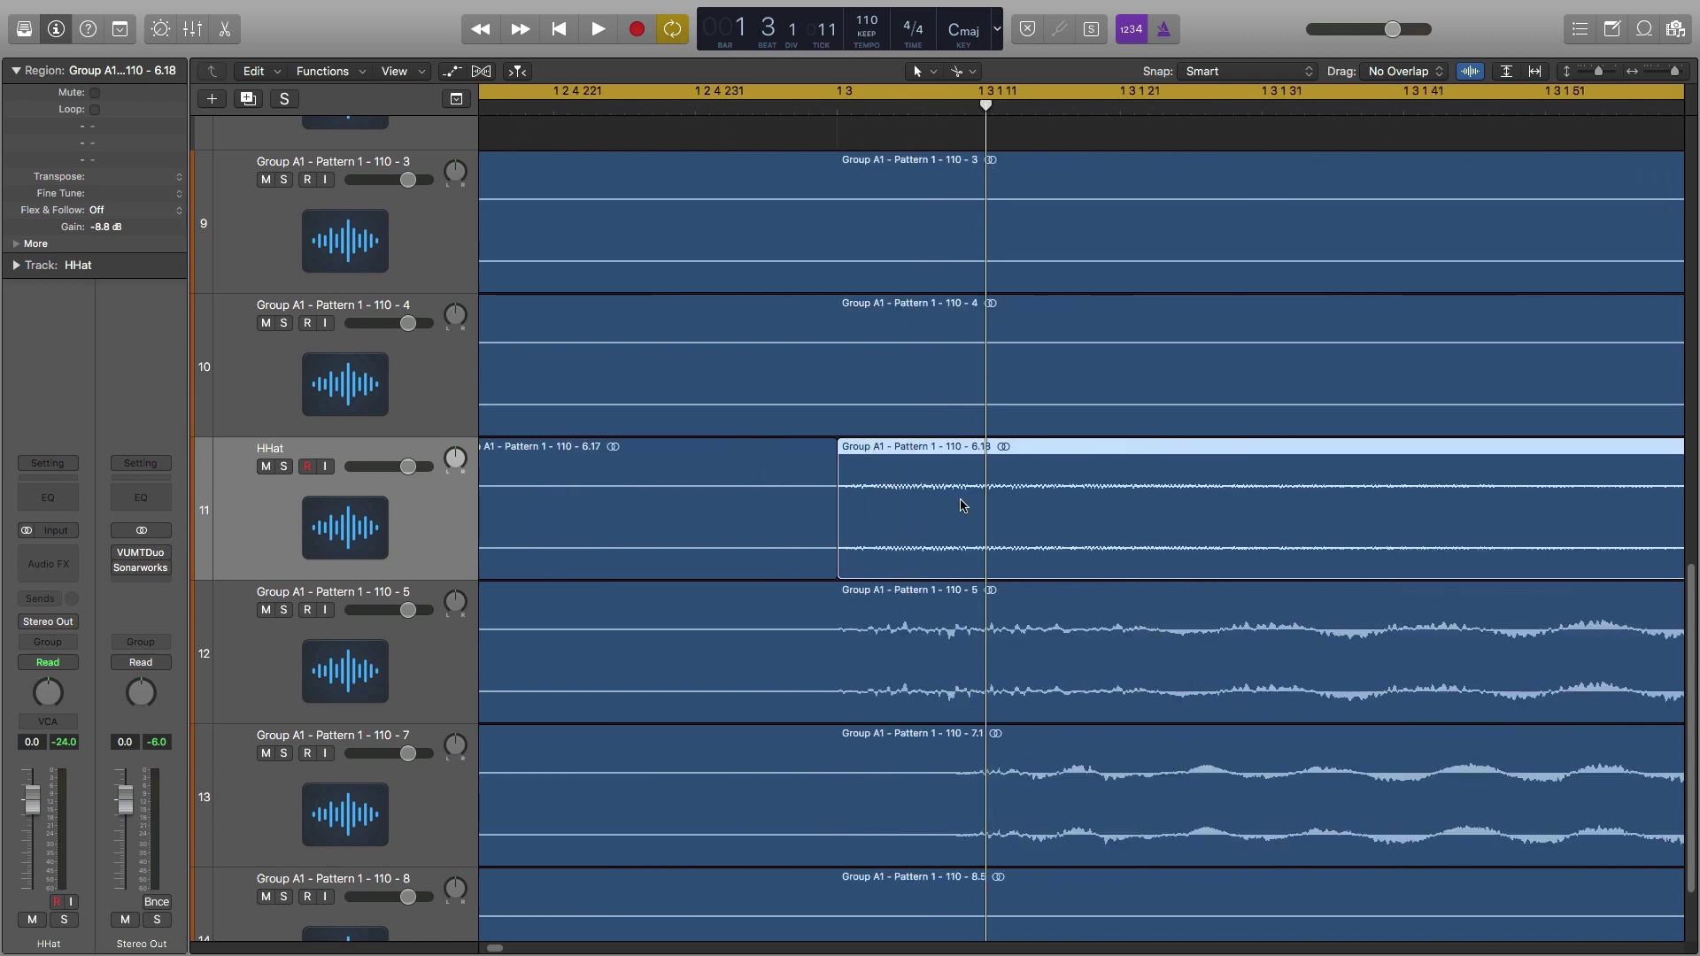
{"action": "scroll", "coordinate": [963, 506], "scroll_direction": "right", "scroll_amount": 6}
{"action": "left_click_drag", "start_coordinate": [1361, 493], "coordinate": [1290, 531]}
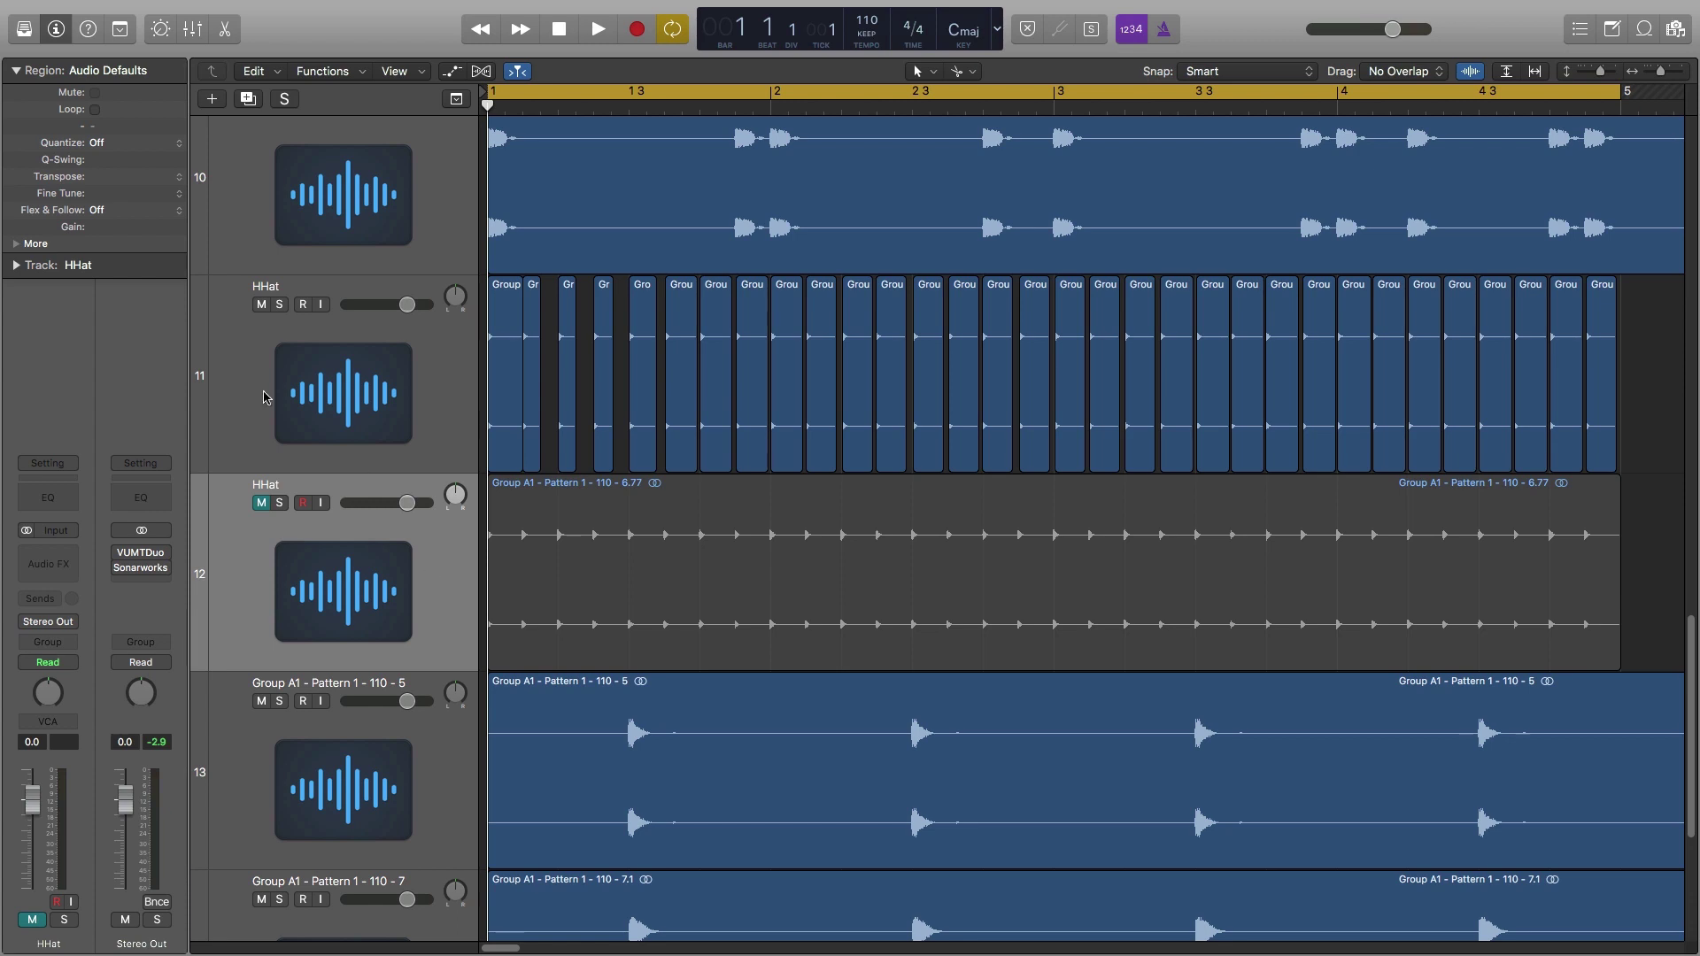
Mute the sliced HHat track and listen to the loop with the unsliced HHat track.
{"action": "left_click", "coordinate": [258, 301]}
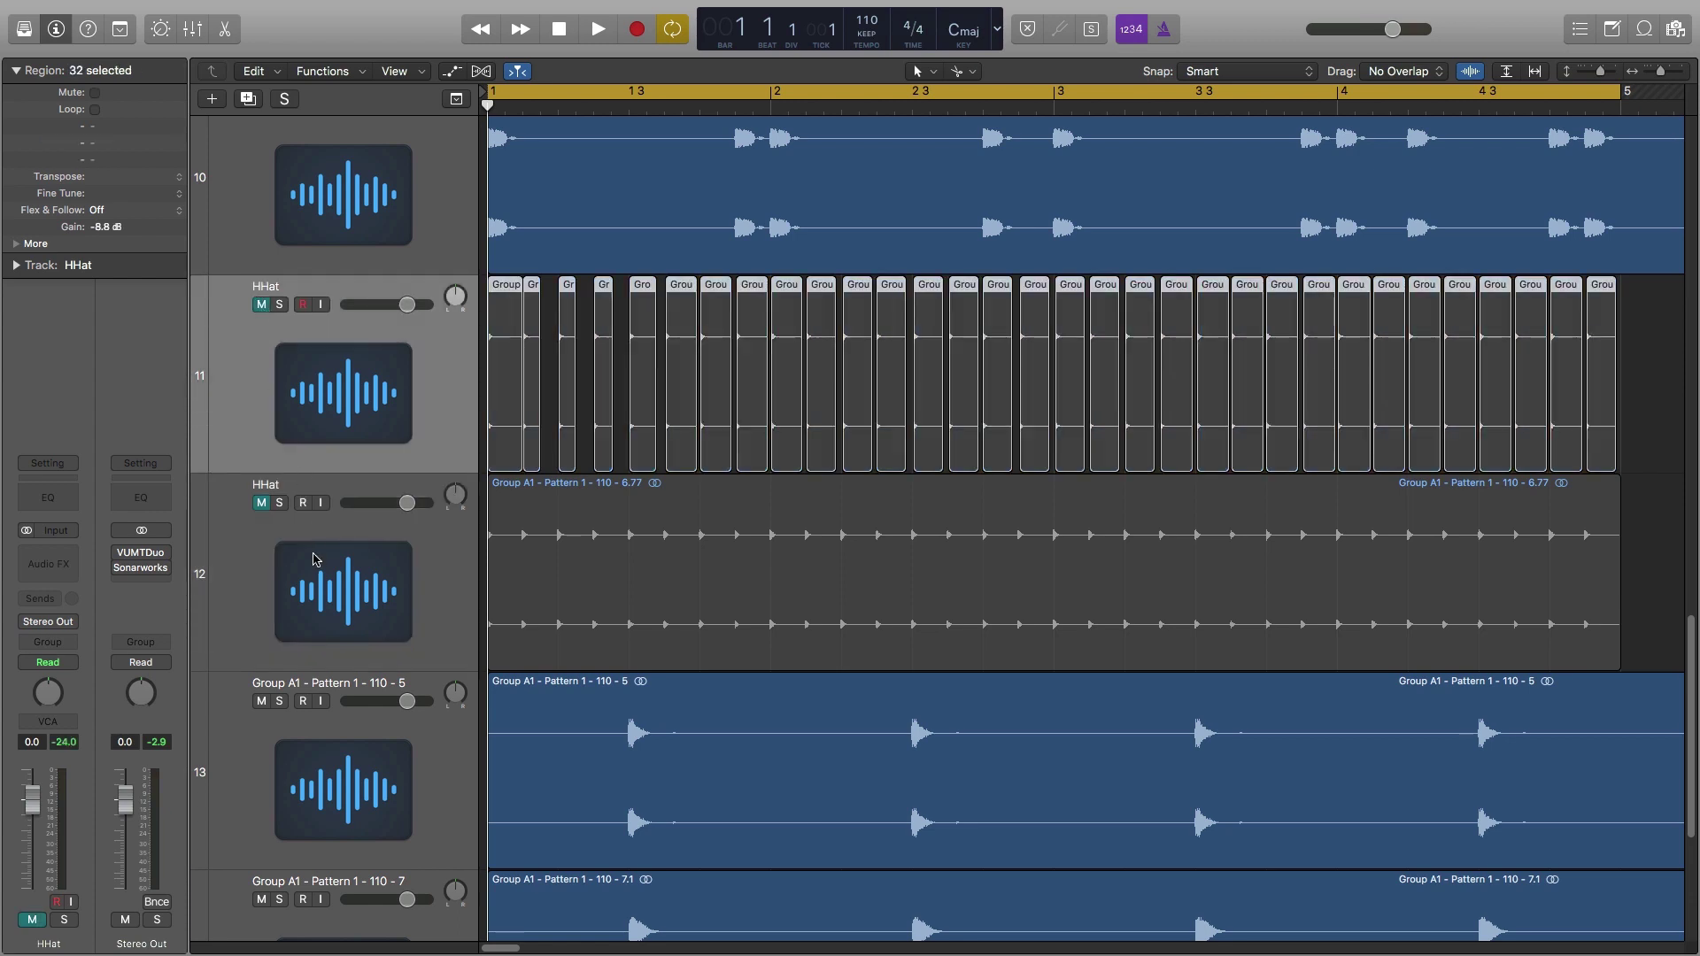
{"action": "left_click", "coordinate": [316, 560]}
{"action": "key", "text": "space"}
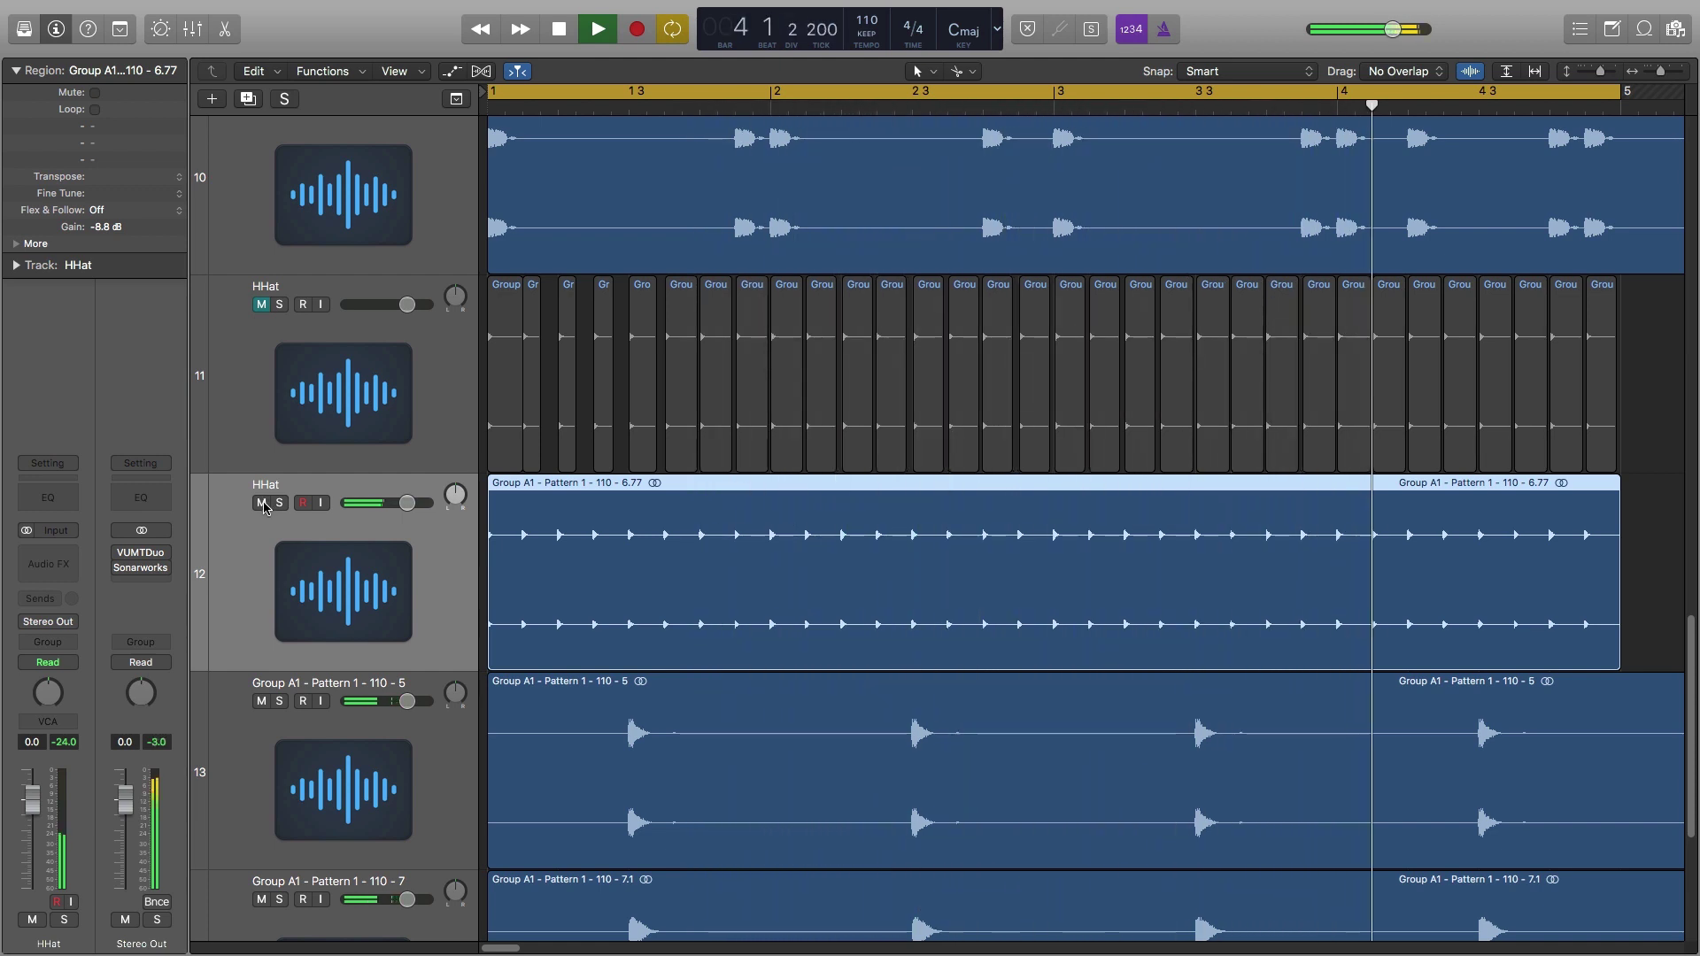
{"action": "key", "text": "space"}
Mute the unsliced HHat track, unmute the sliced one and play the loop to compare the timing.
{"action": "left_click", "coordinate": [261, 503]}
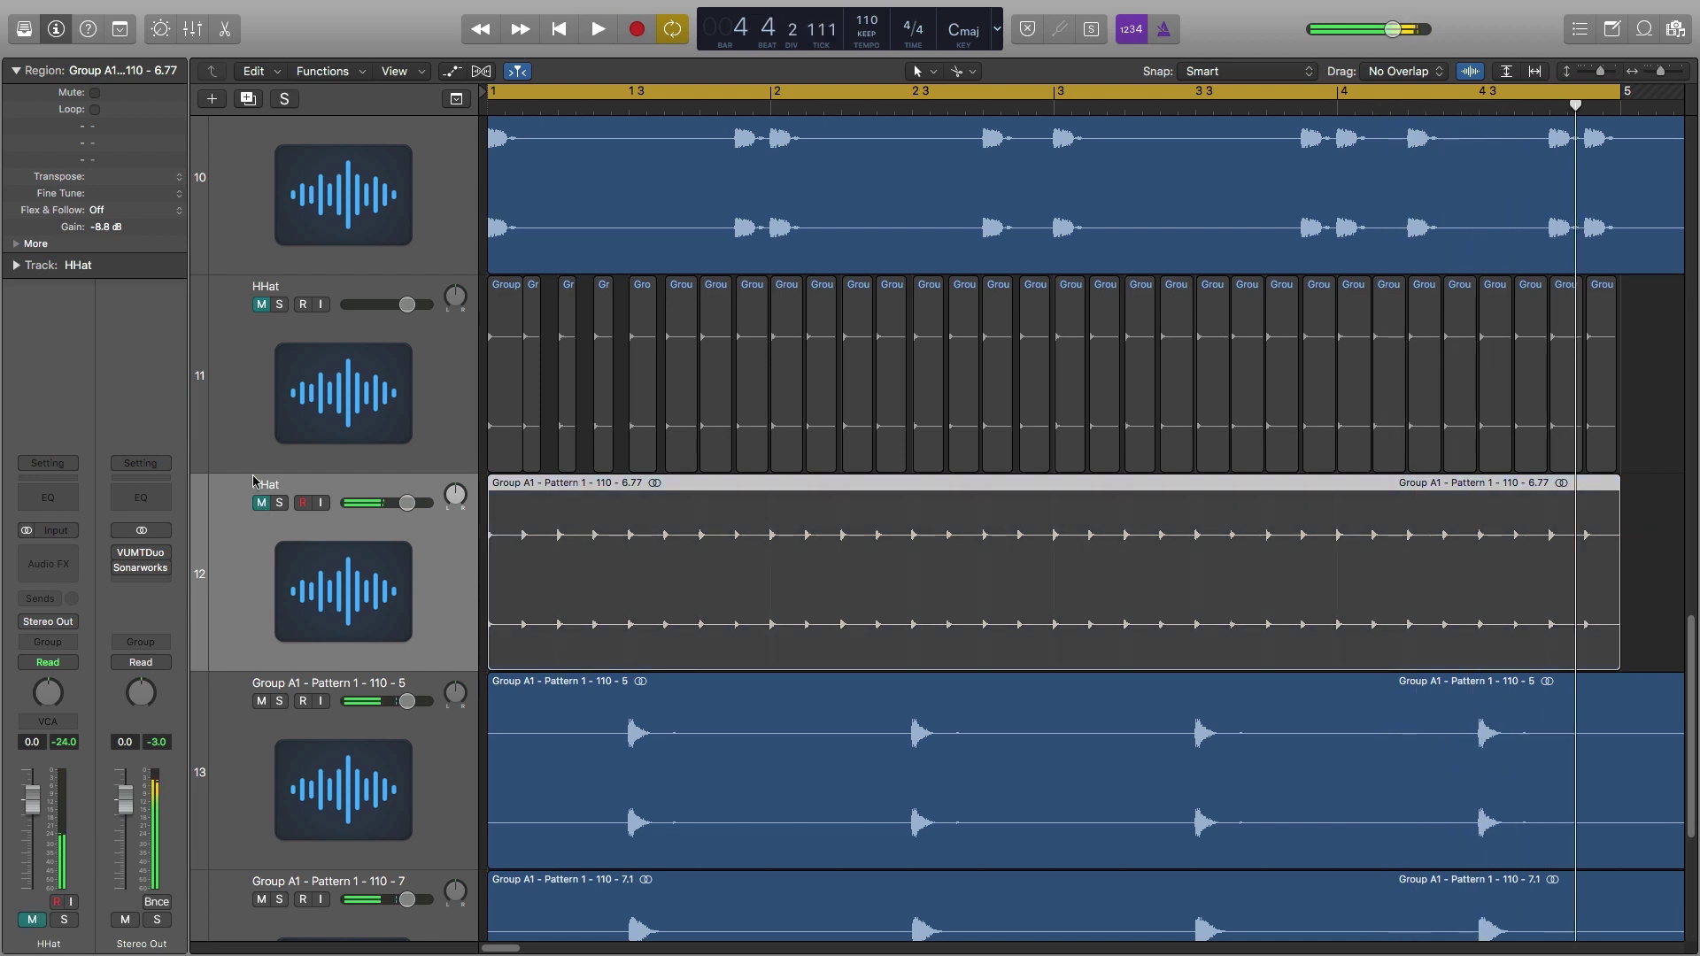
{"action": "left_click", "coordinate": [261, 304]}
{"action": "left_click", "coordinate": [261, 304]}
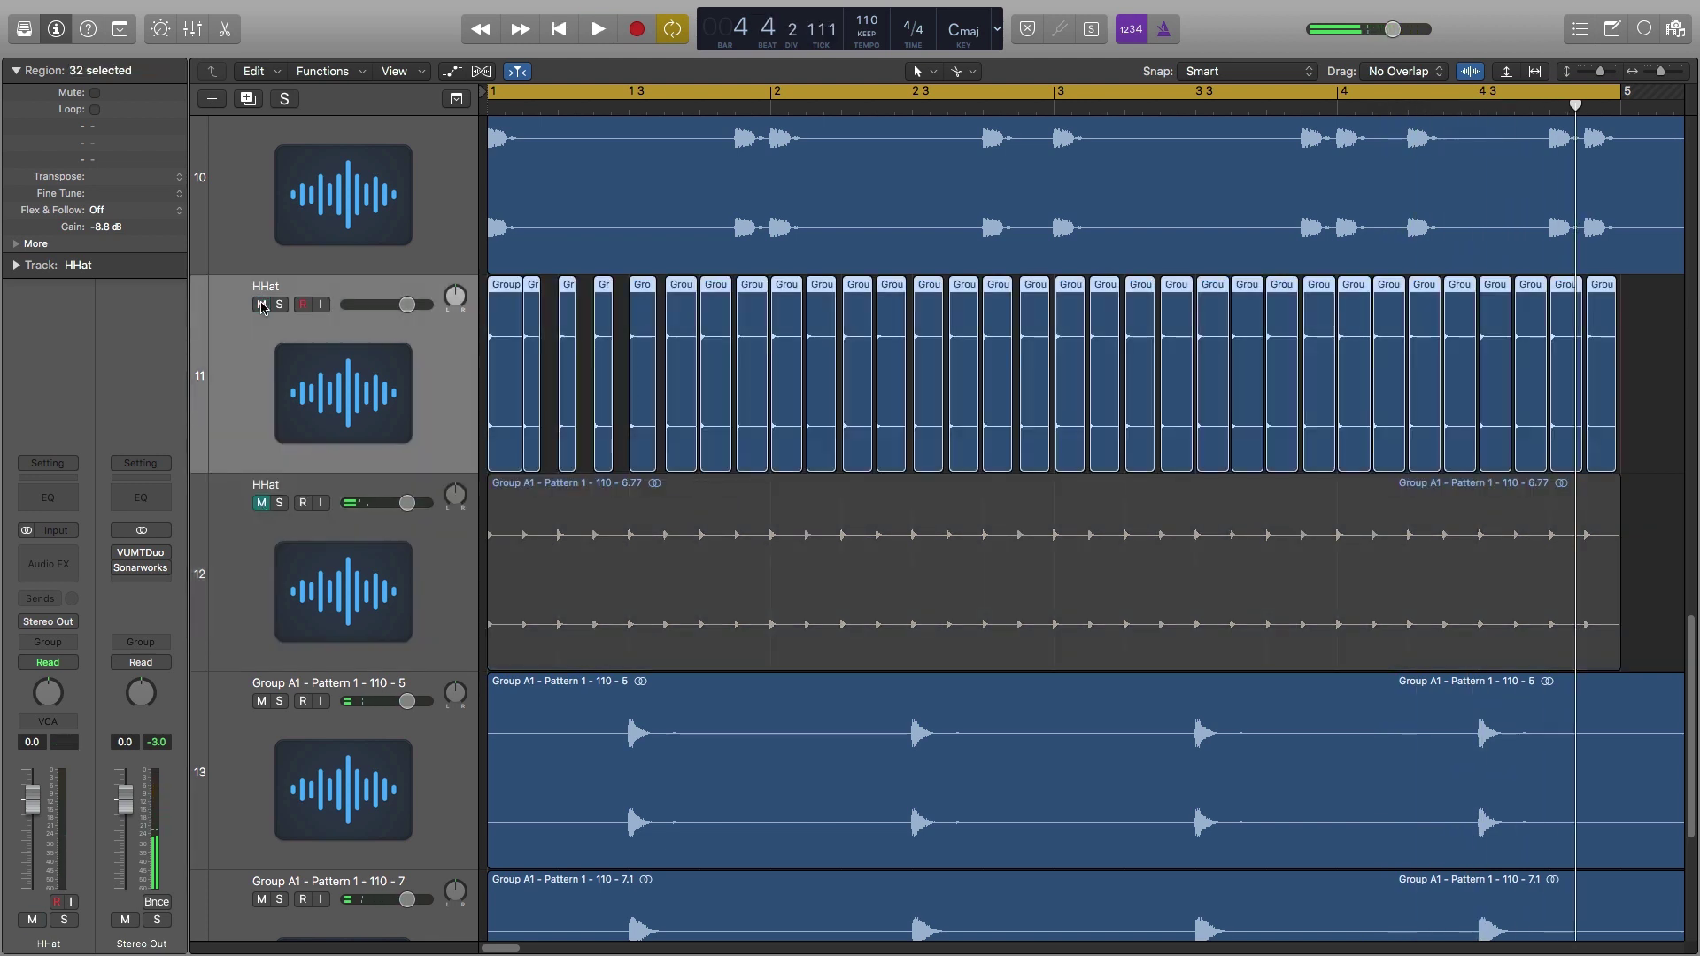
{"action": "key", "text": "space"}
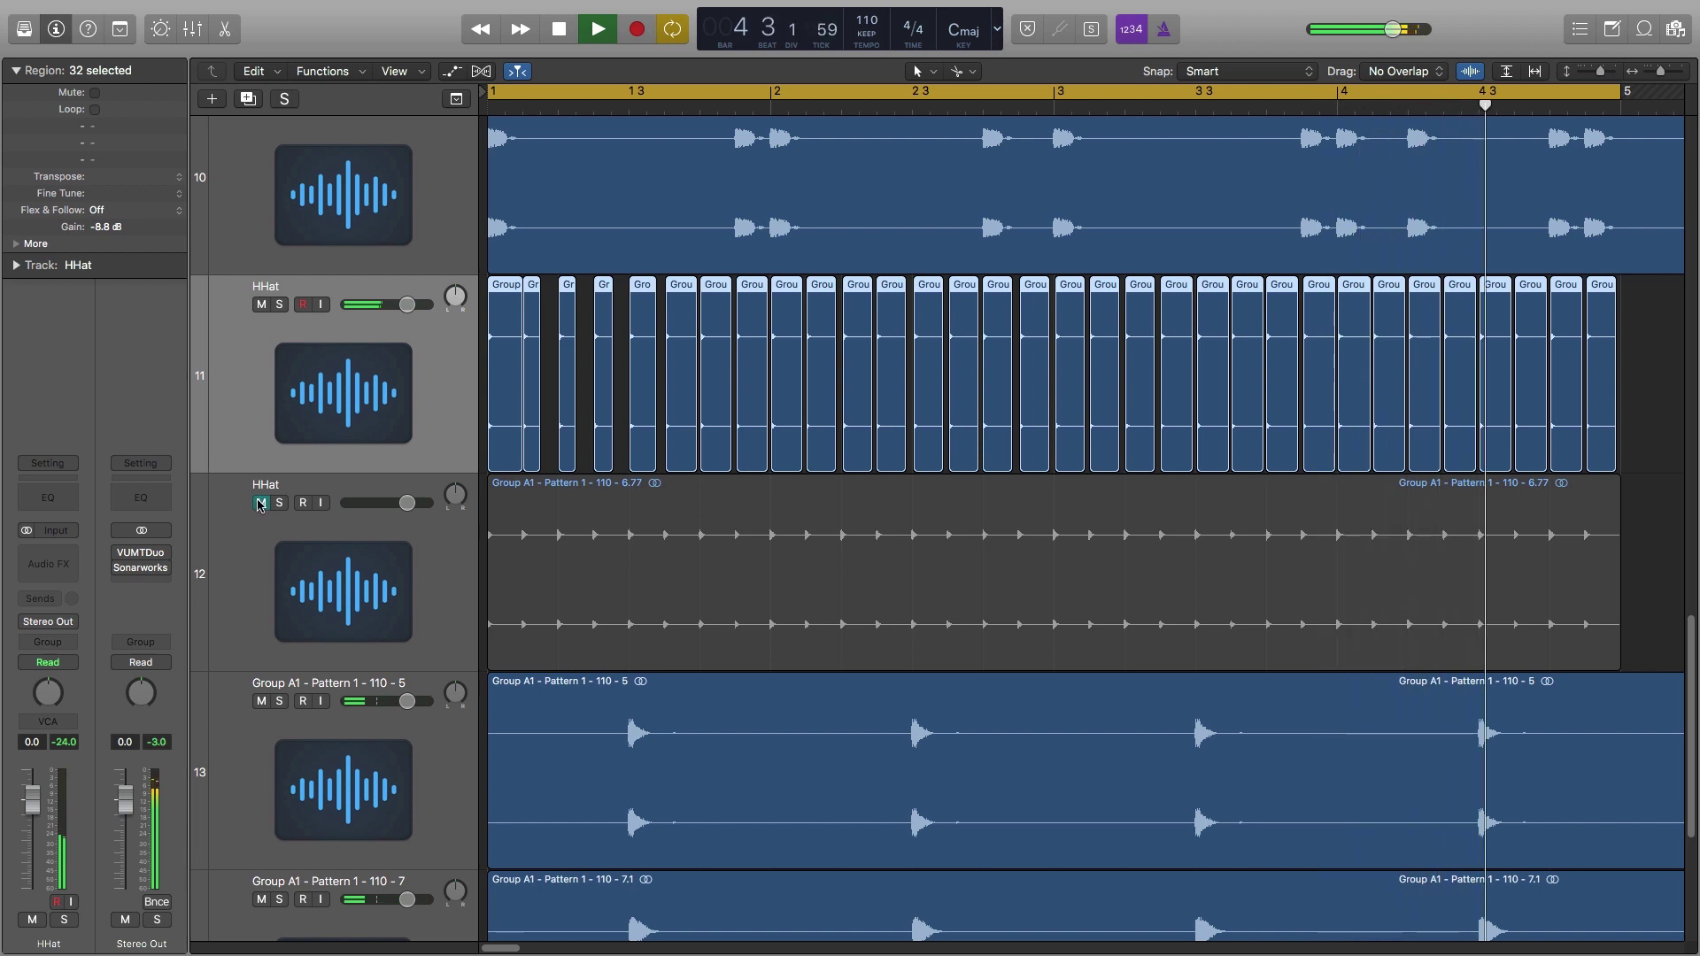
Switch the playing loop to the unsliced HHat track and back to the sliced one by swapping their mutes.
{"action": "left_click", "coordinate": [261, 305]}
{"action": "left_click", "coordinate": [261, 503]}
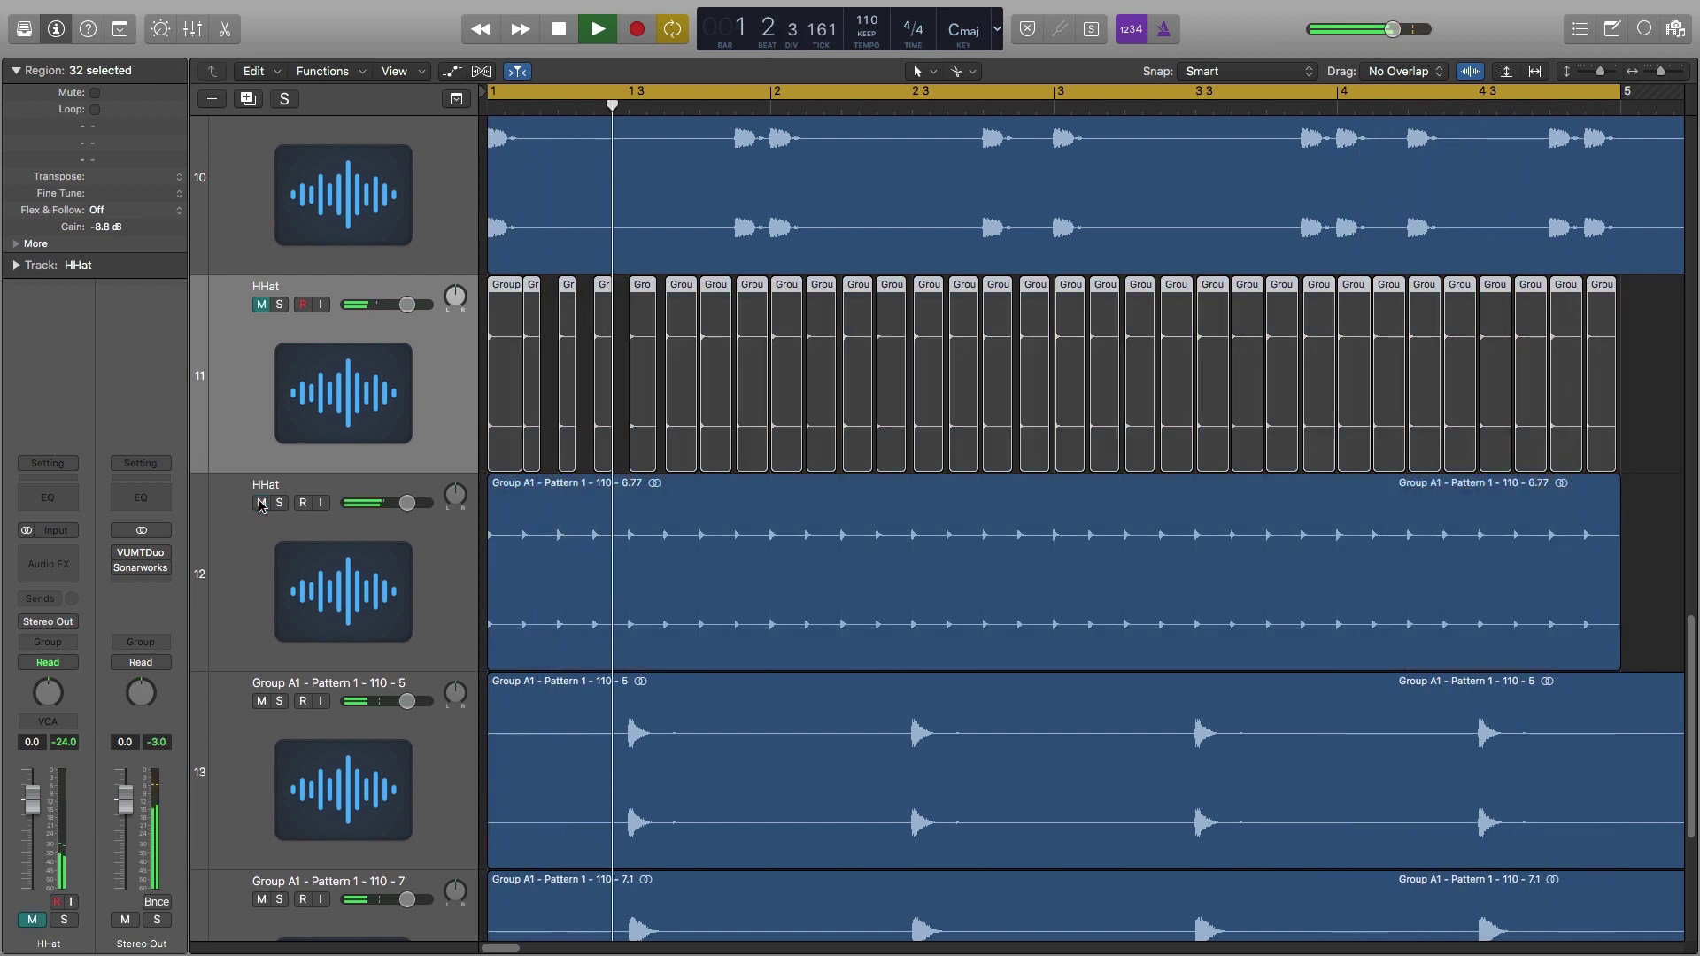
{"action": "left_click", "coordinate": [261, 503]}
{"action": "left_click", "coordinate": [261, 305]}
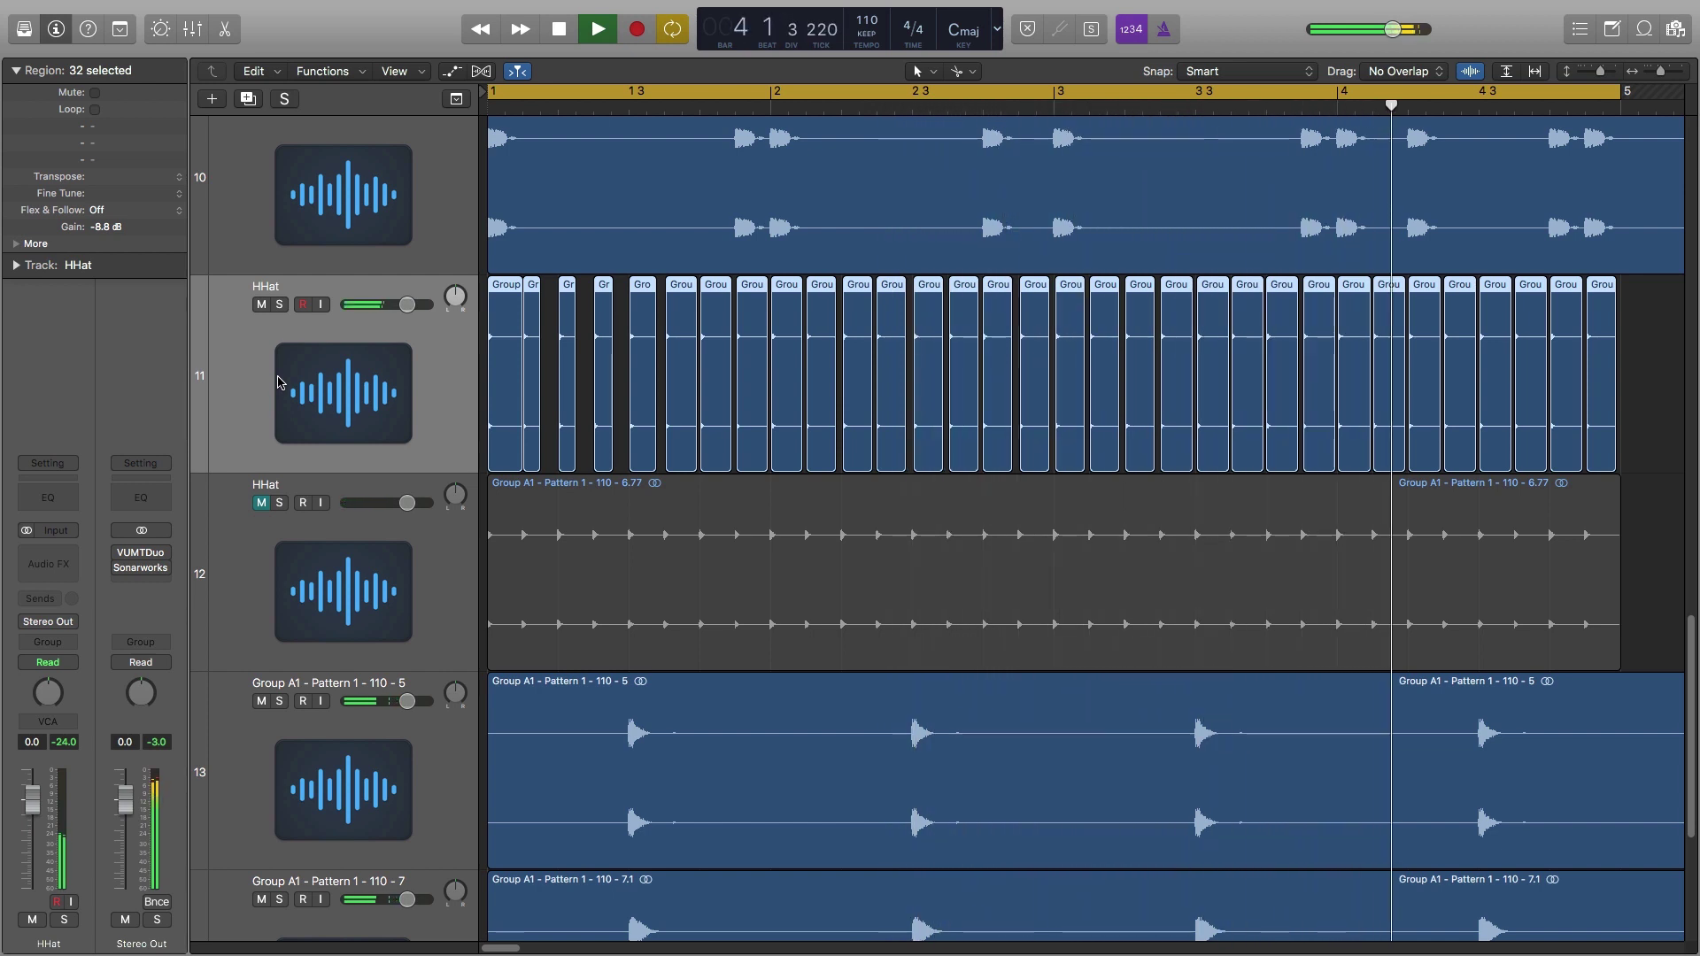
Stop playback and split the regions on tracks 13 and 14 together at their first hit, on beat 1 3.
{"action": "key", "text": "space"}
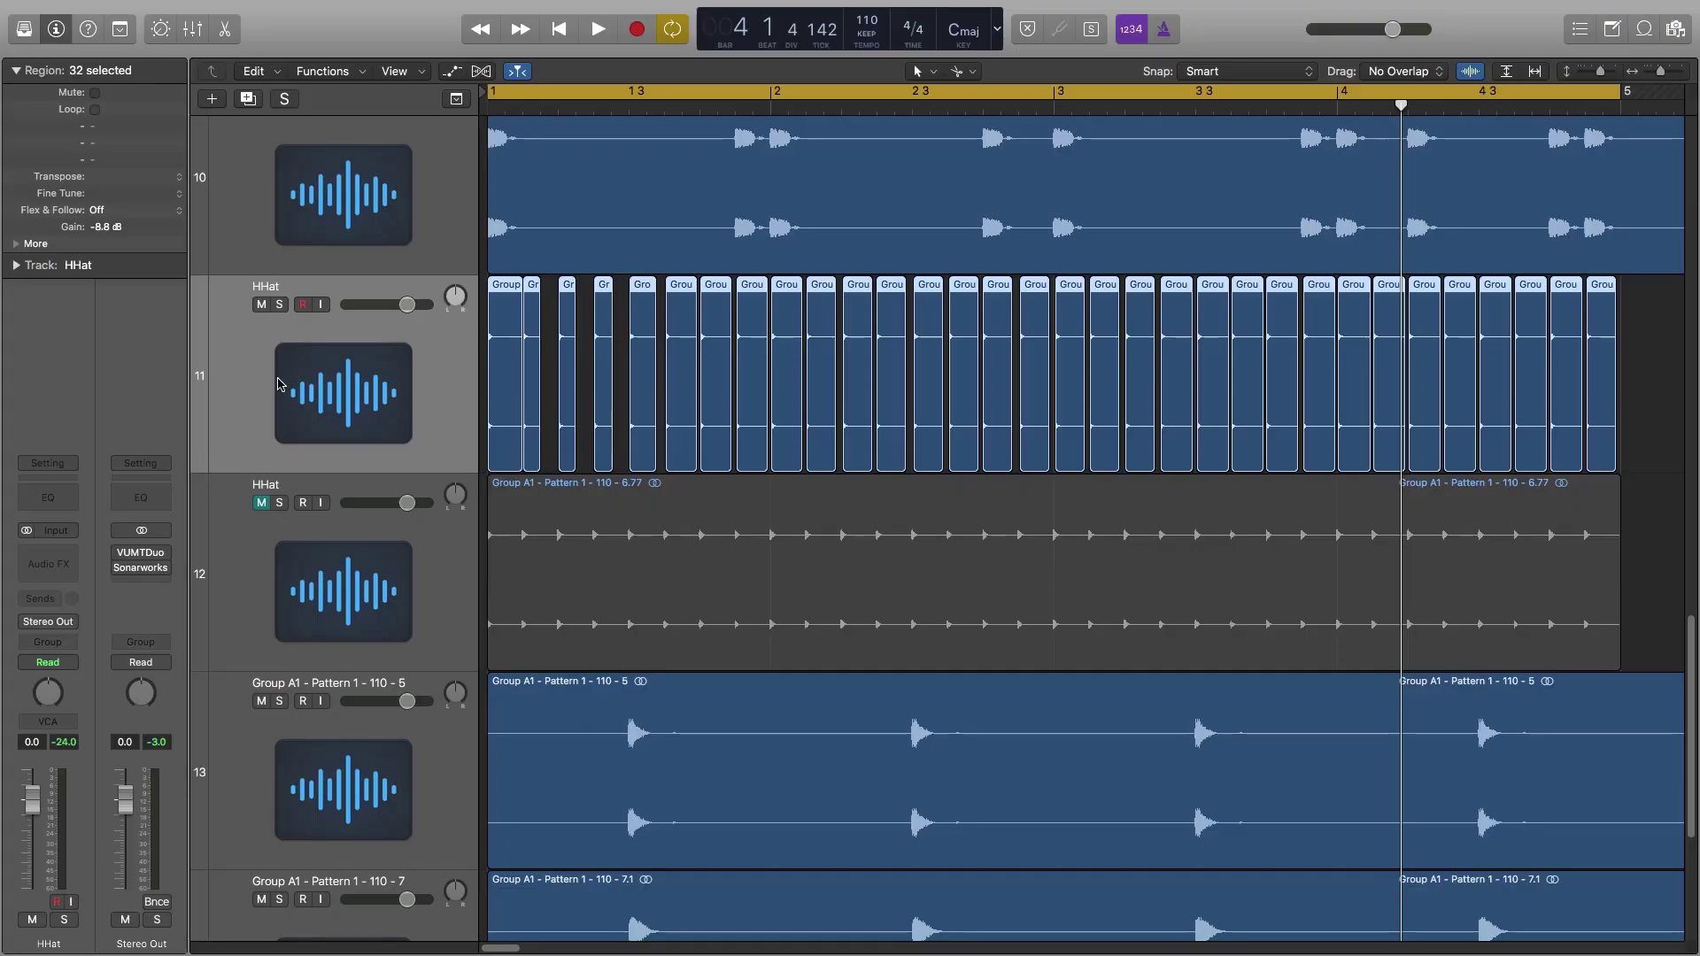
{"action": "scroll", "coordinate": [278, 384], "scroll_direction": "up", "scroll_amount": 3}
{"action": "scroll", "coordinate": [744, 865], "scroll_direction": "up", "scroll_amount": 1}
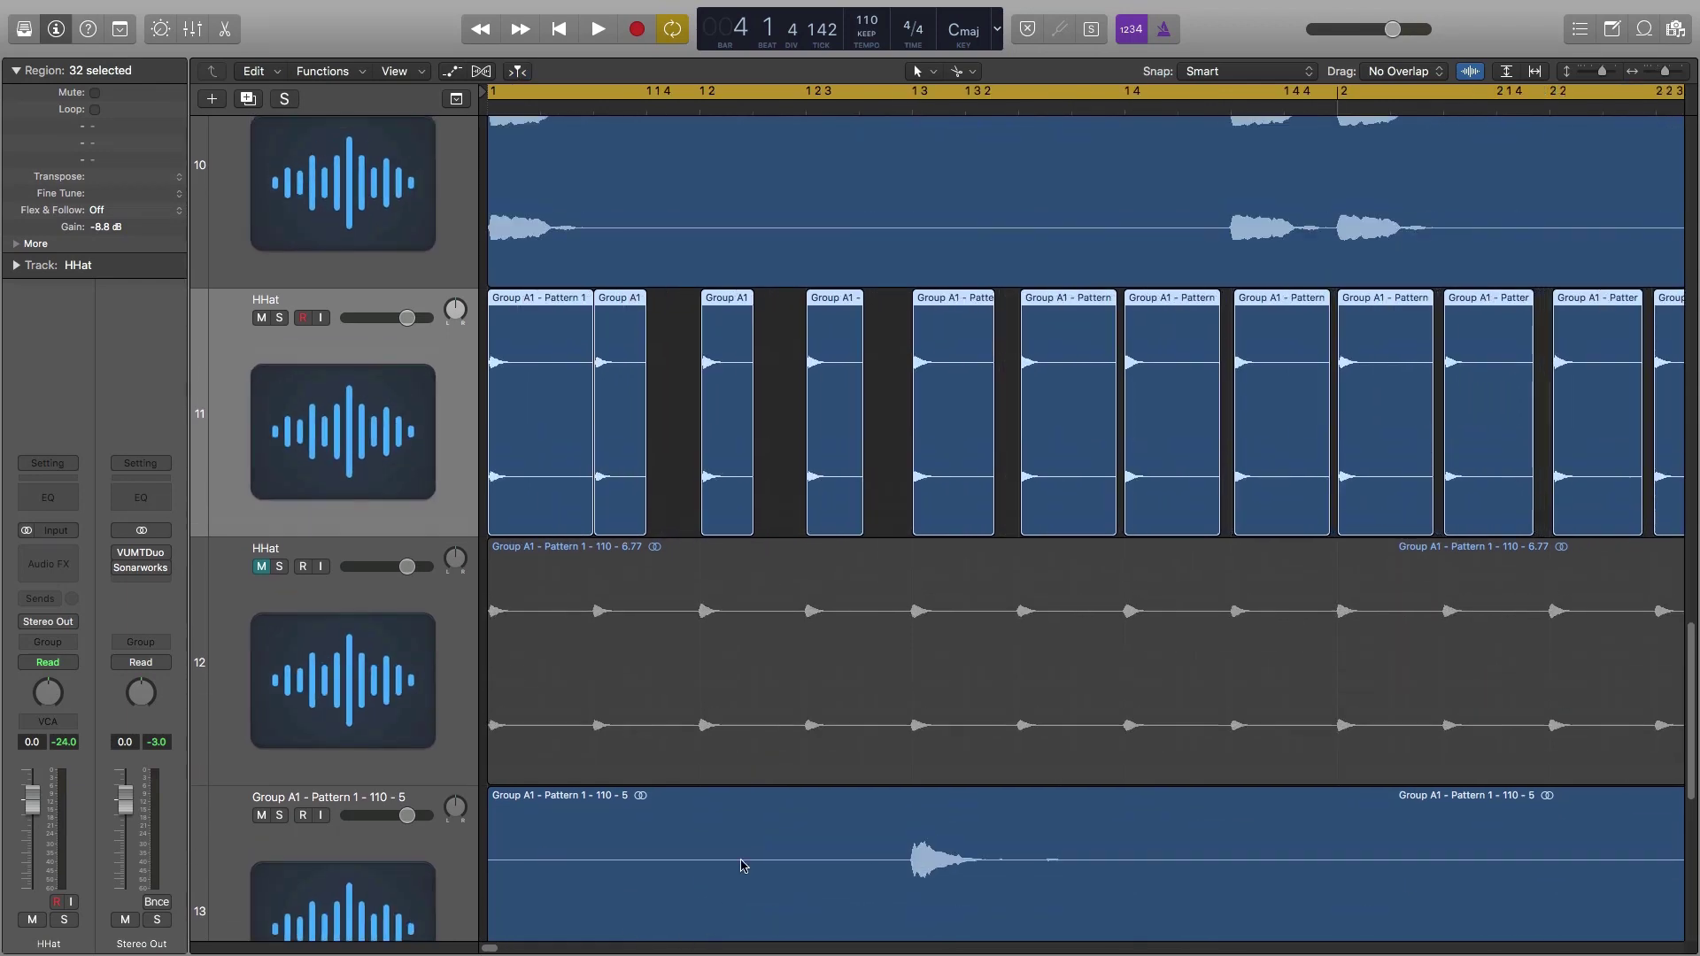
{"action": "scroll", "coordinate": [753, 832], "scroll_direction": "down", "scroll_amount": 10}
{"action": "left_click", "coordinate": [795, 682]}
{"action": "left_click", "coordinate": [892, 505], "text": "shift"}
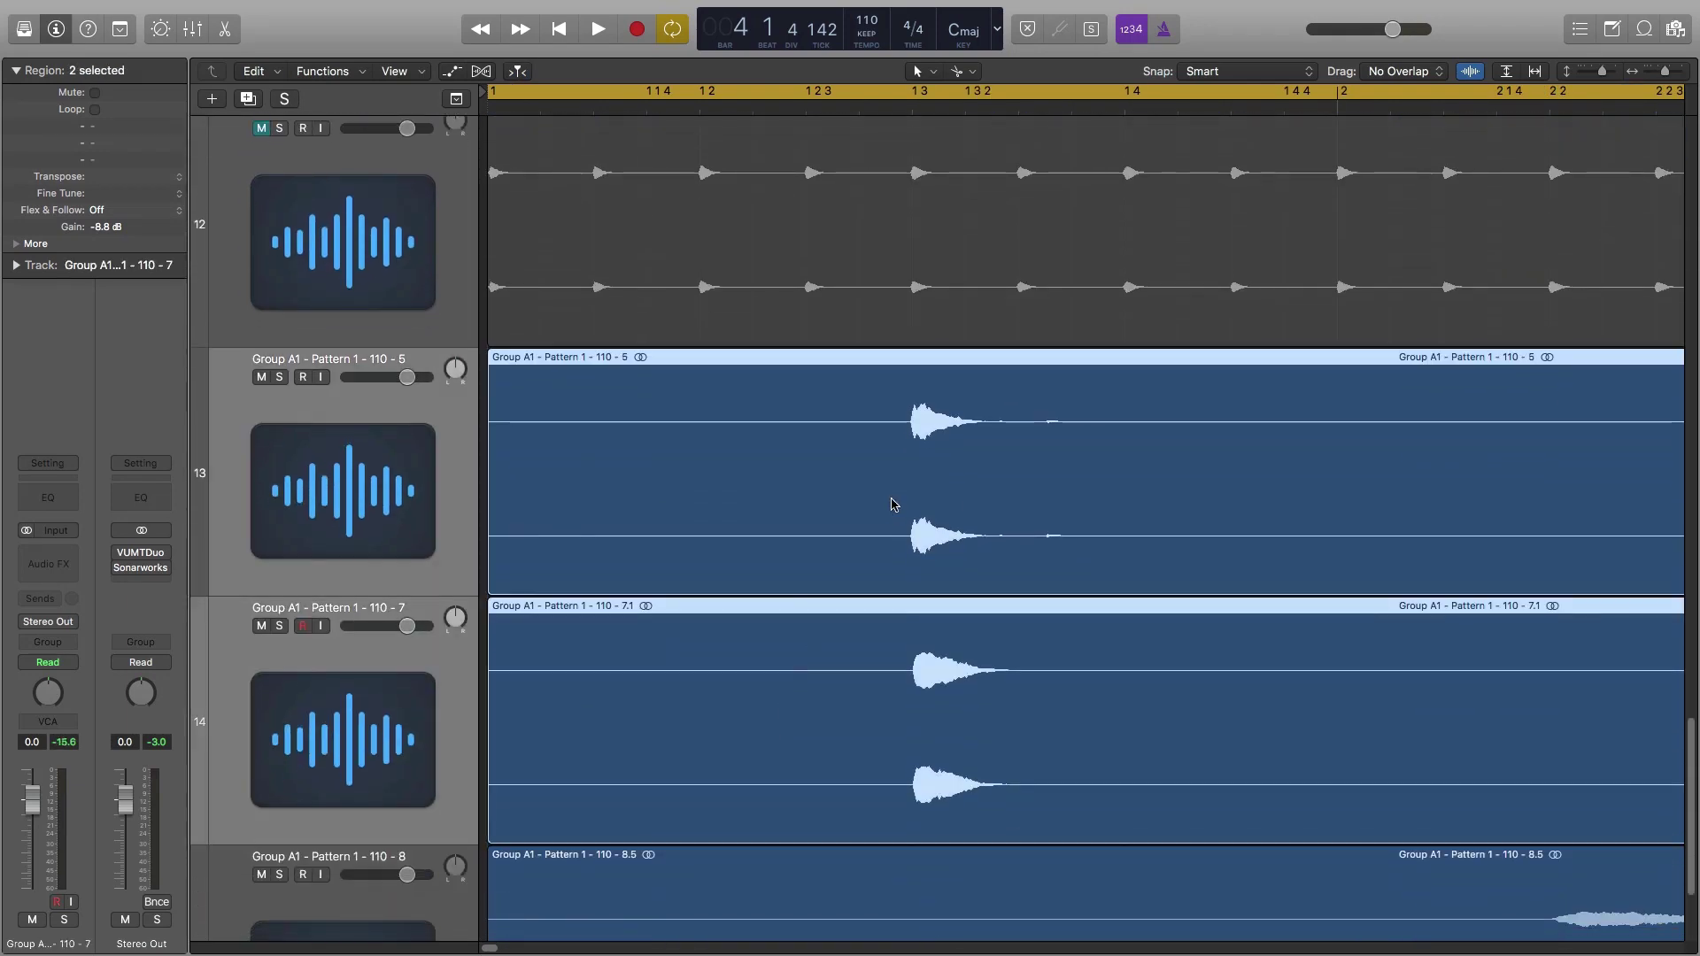
{"action": "left_click_drag", "start_coordinate": [925, 474], "coordinate": [914, 477]}
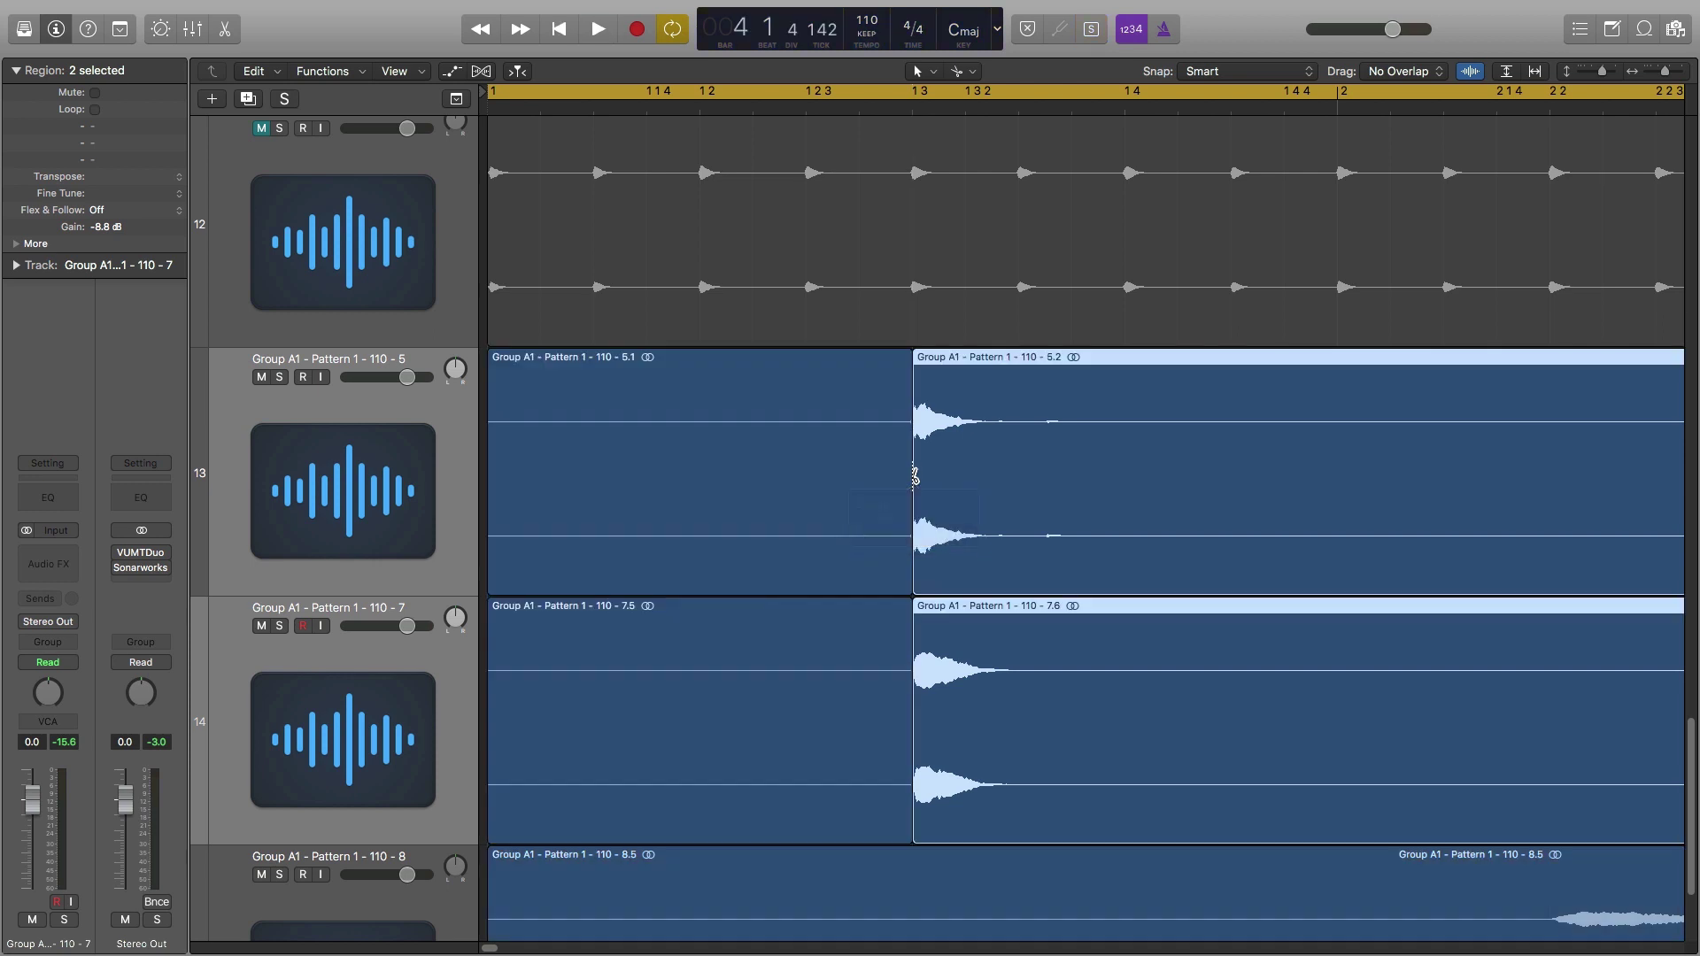
Split both regions again after the first hit's tail, at position 1 3 4 225, to isolate the hit on tracks 13 and 14.
{"action": "key", "text": "super+Right"}
{"action": "scroll", "coordinate": [1116, 430], "scroll_direction": "right", "scroll_amount": 15}
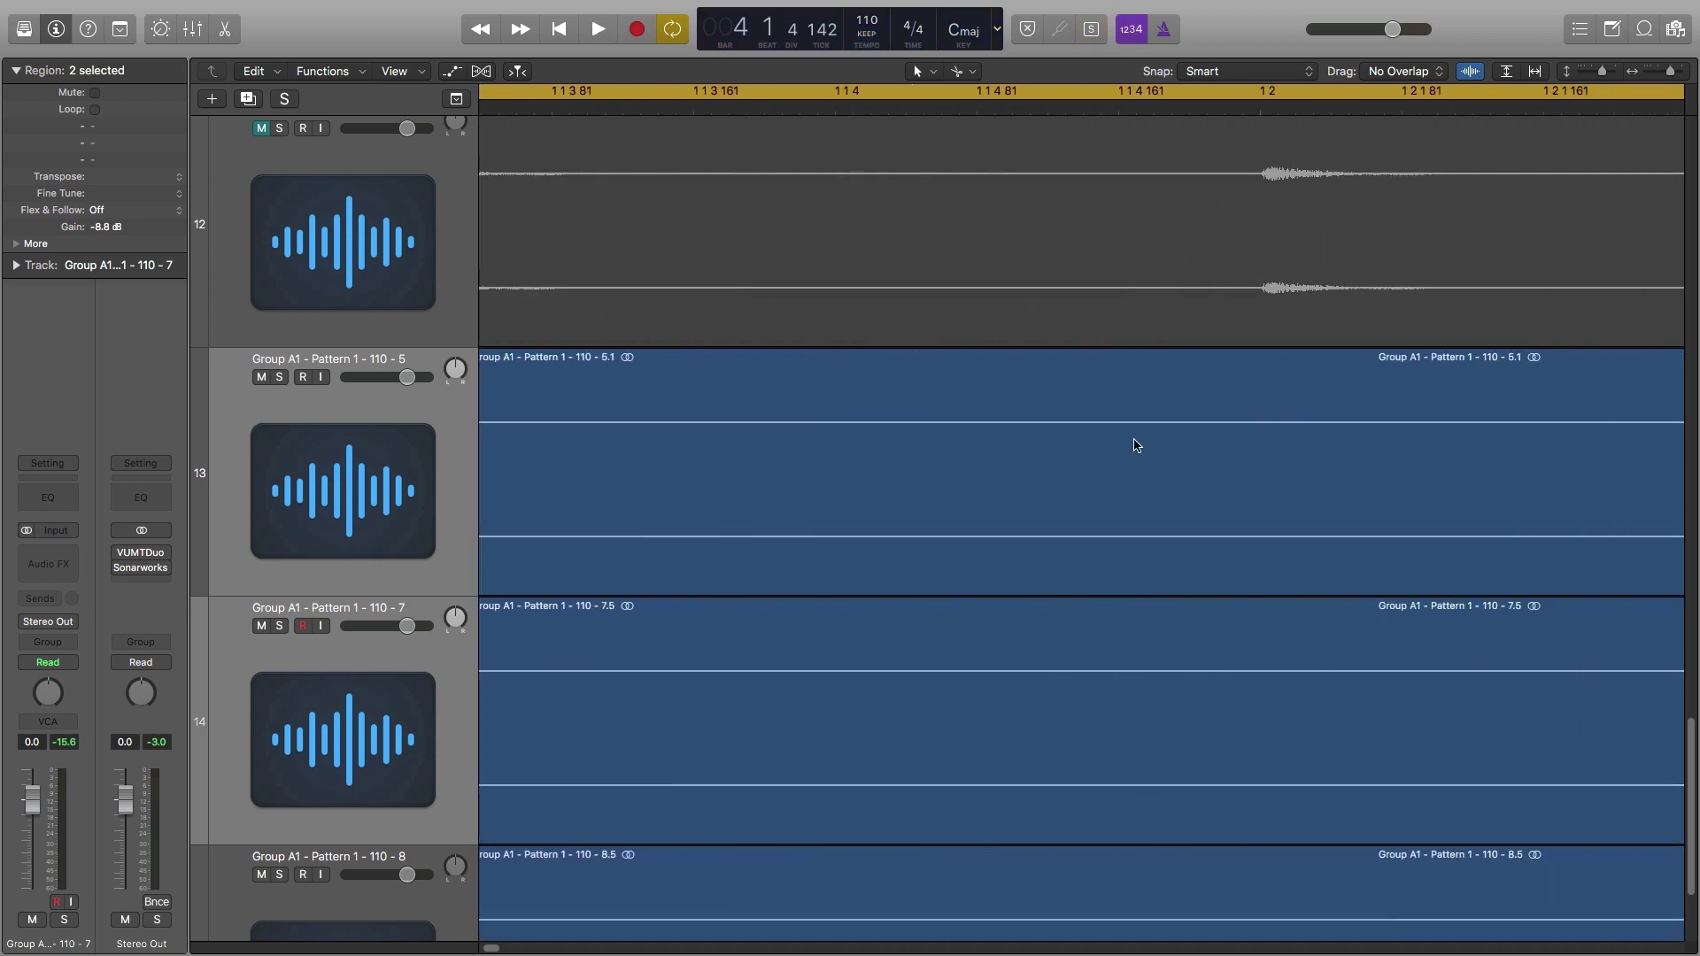
{"action": "scroll", "coordinate": [1151, 452], "scroll_direction": "right", "scroll_amount": 10}
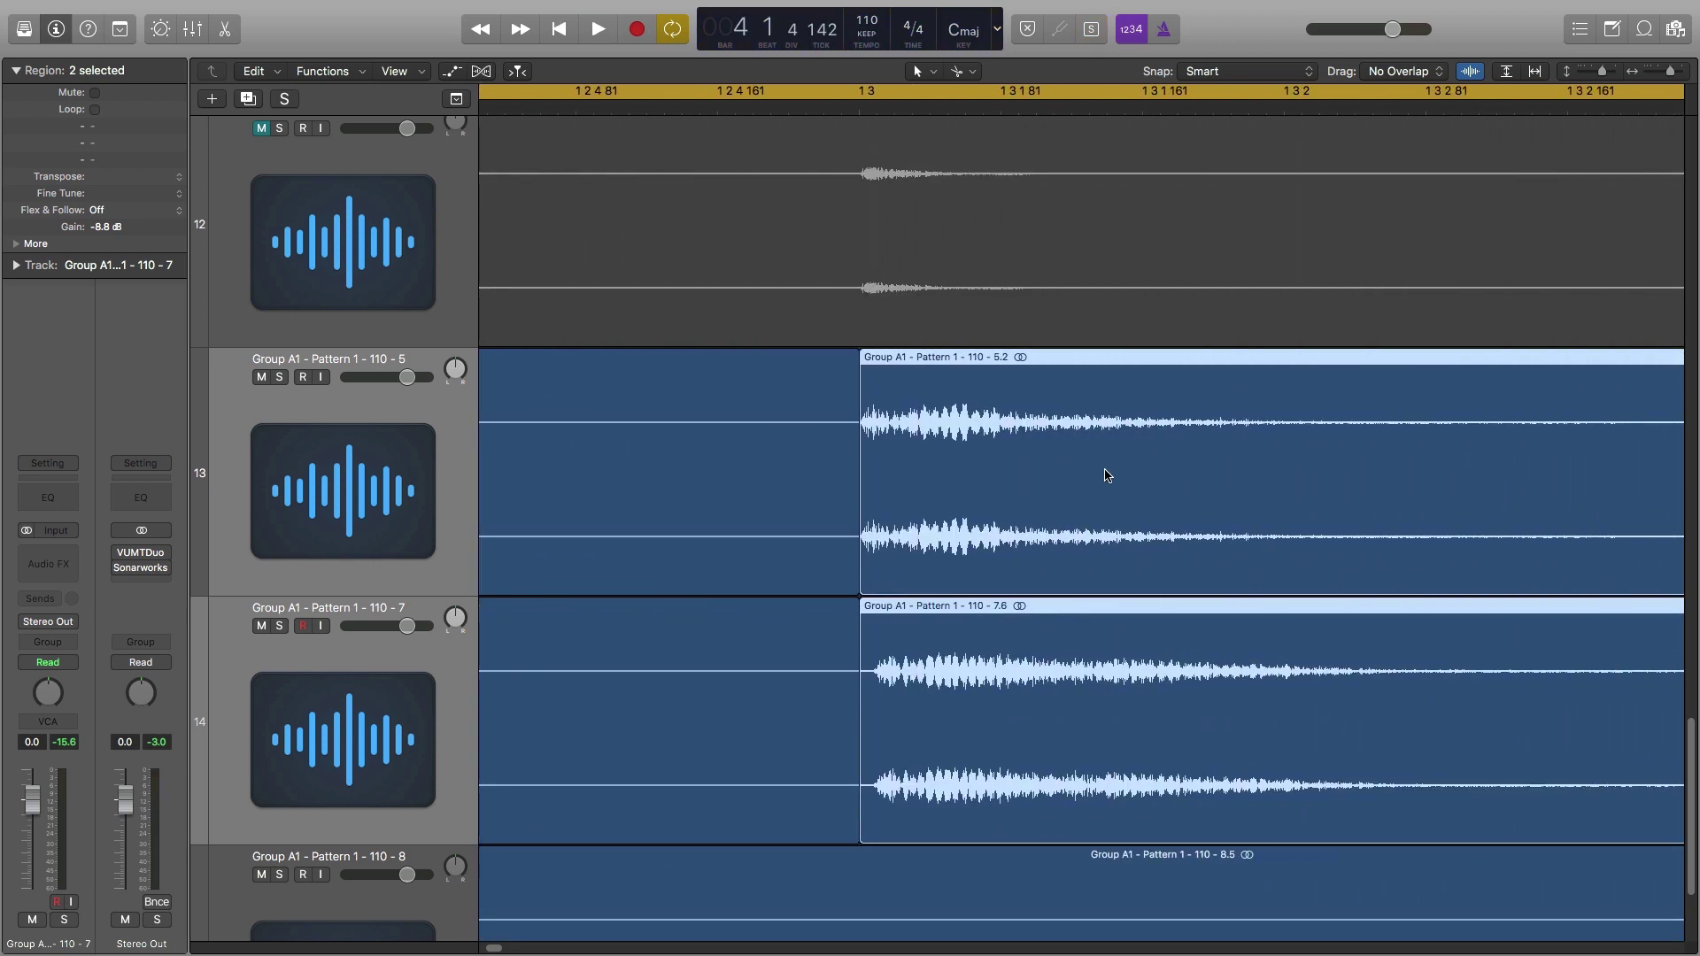
{"action": "scroll", "coordinate": [1112, 505], "scroll_direction": "right", "scroll_amount": 5}
{"action": "left_click", "coordinate": [1362, 446]}
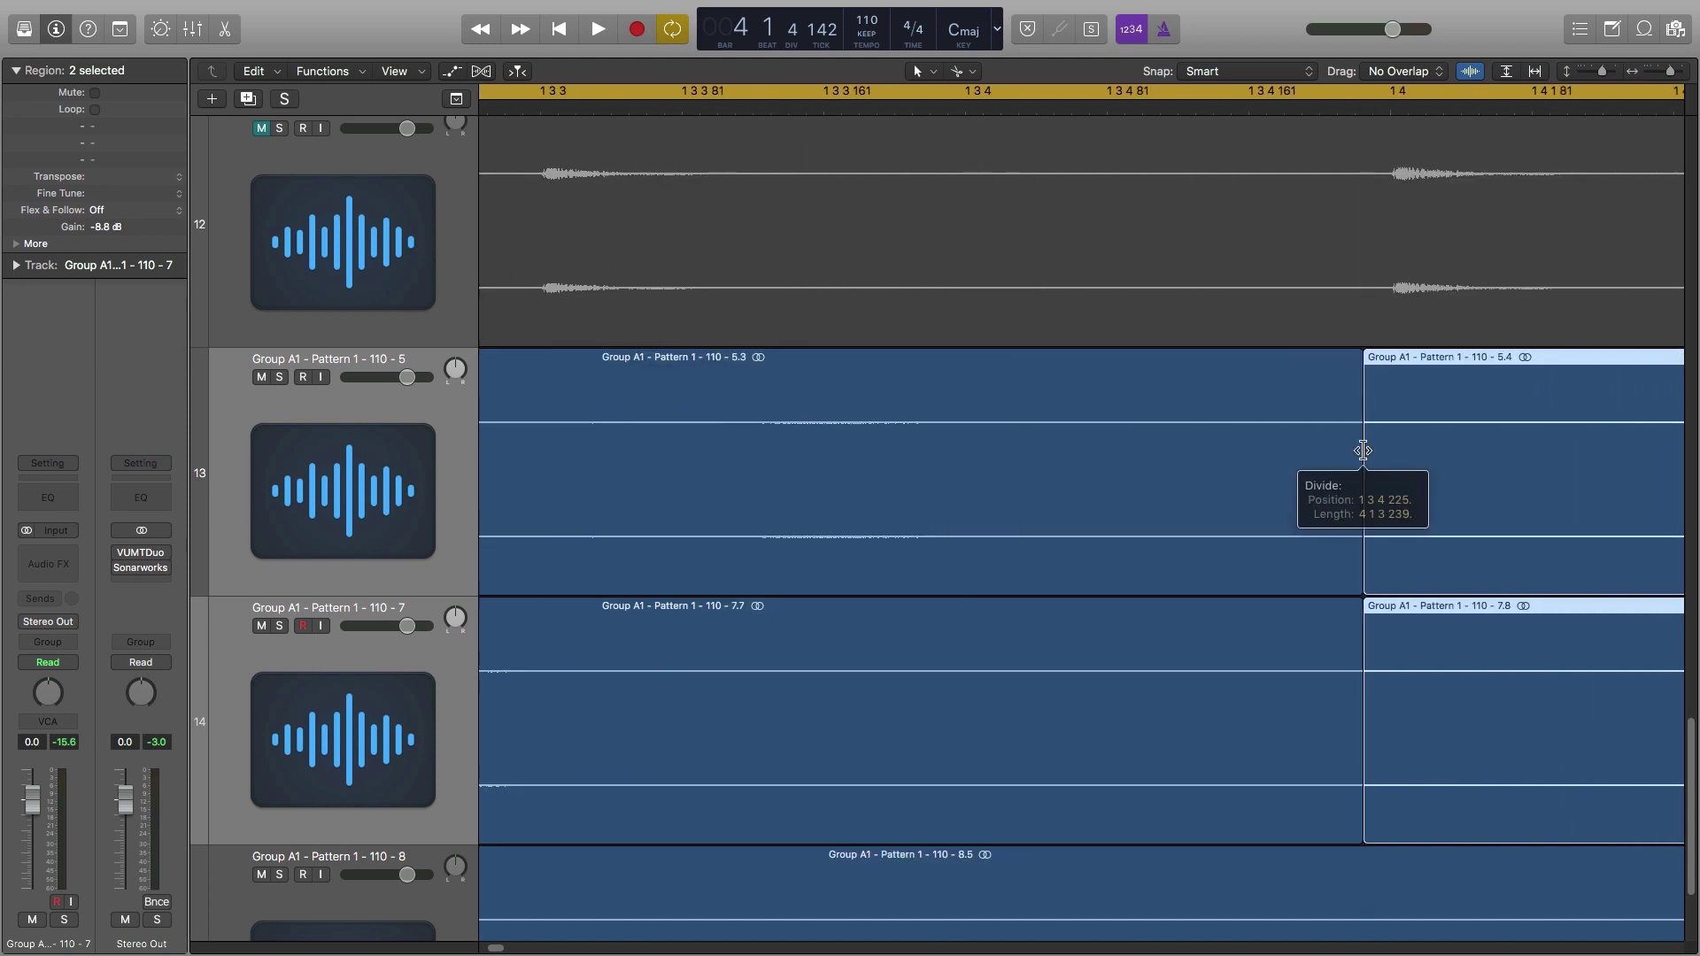
Select the isolated first hits on tracks 13 and 14 and shift them together slightly ahead of beat 1 3.
{"action": "scroll", "coordinate": [1362, 447], "scroll_direction": "left", "scroll_amount": 10}
{"action": "left_click", "coordinate": [1364, 453]}
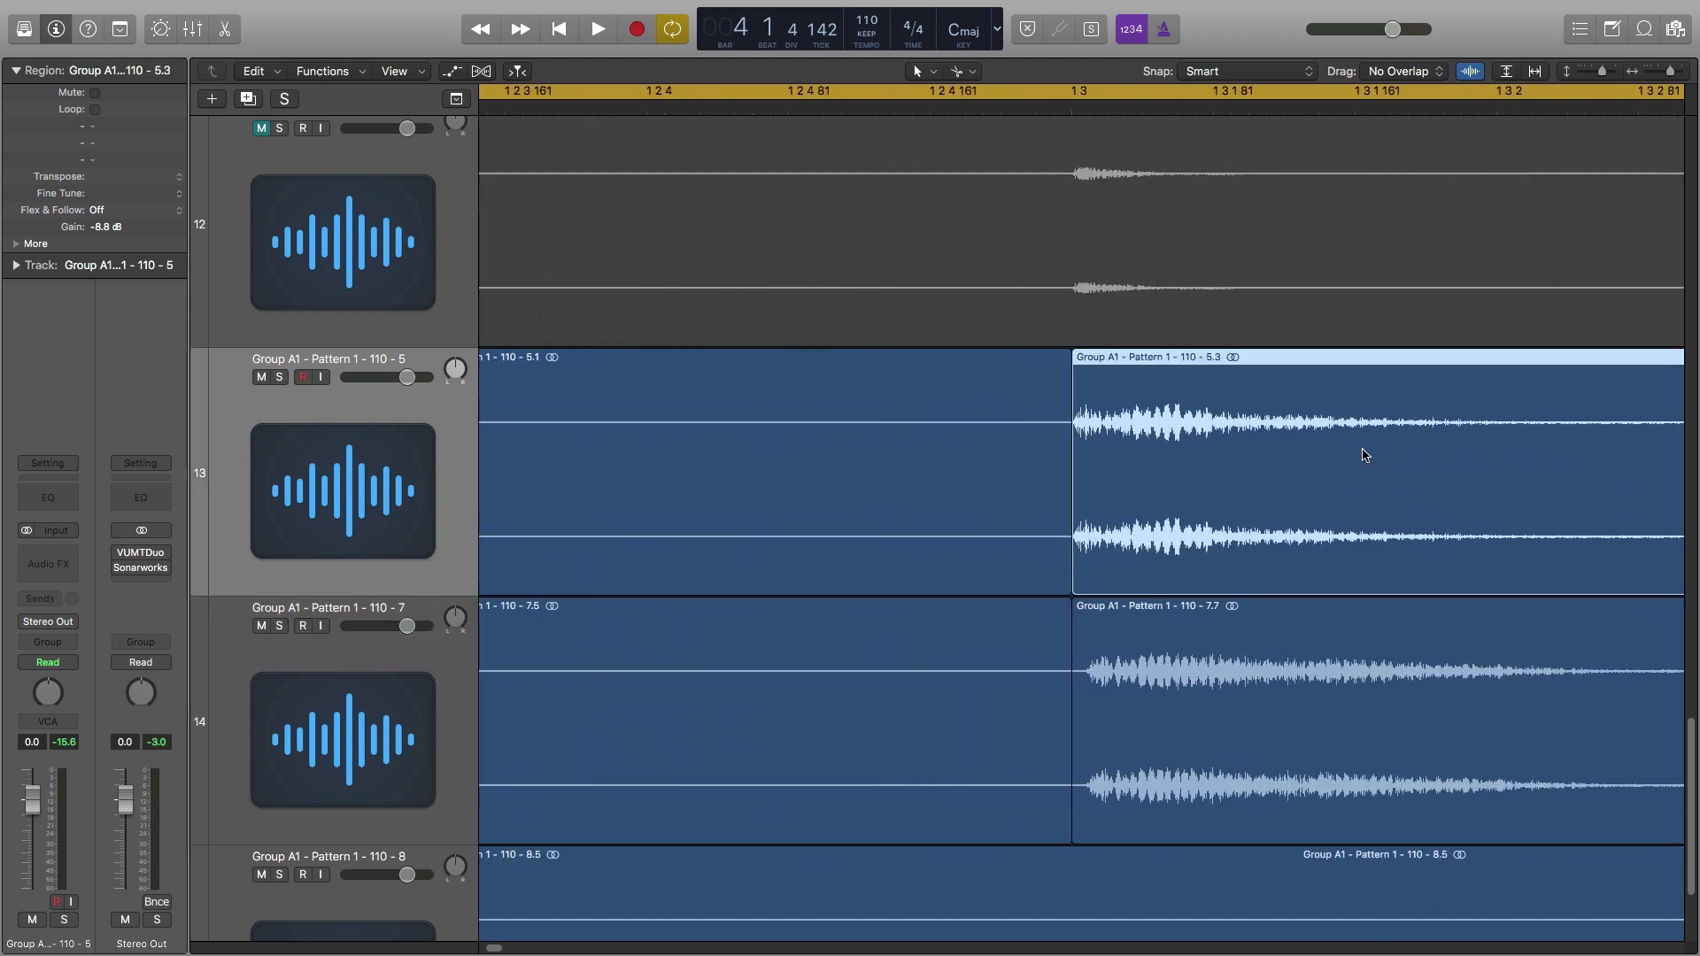
{"action": "left_click", "coordinate": [1306, 660], "text": "shift"}
{"action": "left_click_drag", "start_coordinate": [1287, 572], "coordinate": [1279, 582]}
Play the loop from the start to hear the shifted hits on tracks 13 and 14 with the rest of the pattern.
{"action": "key", "text": "super+Left"}
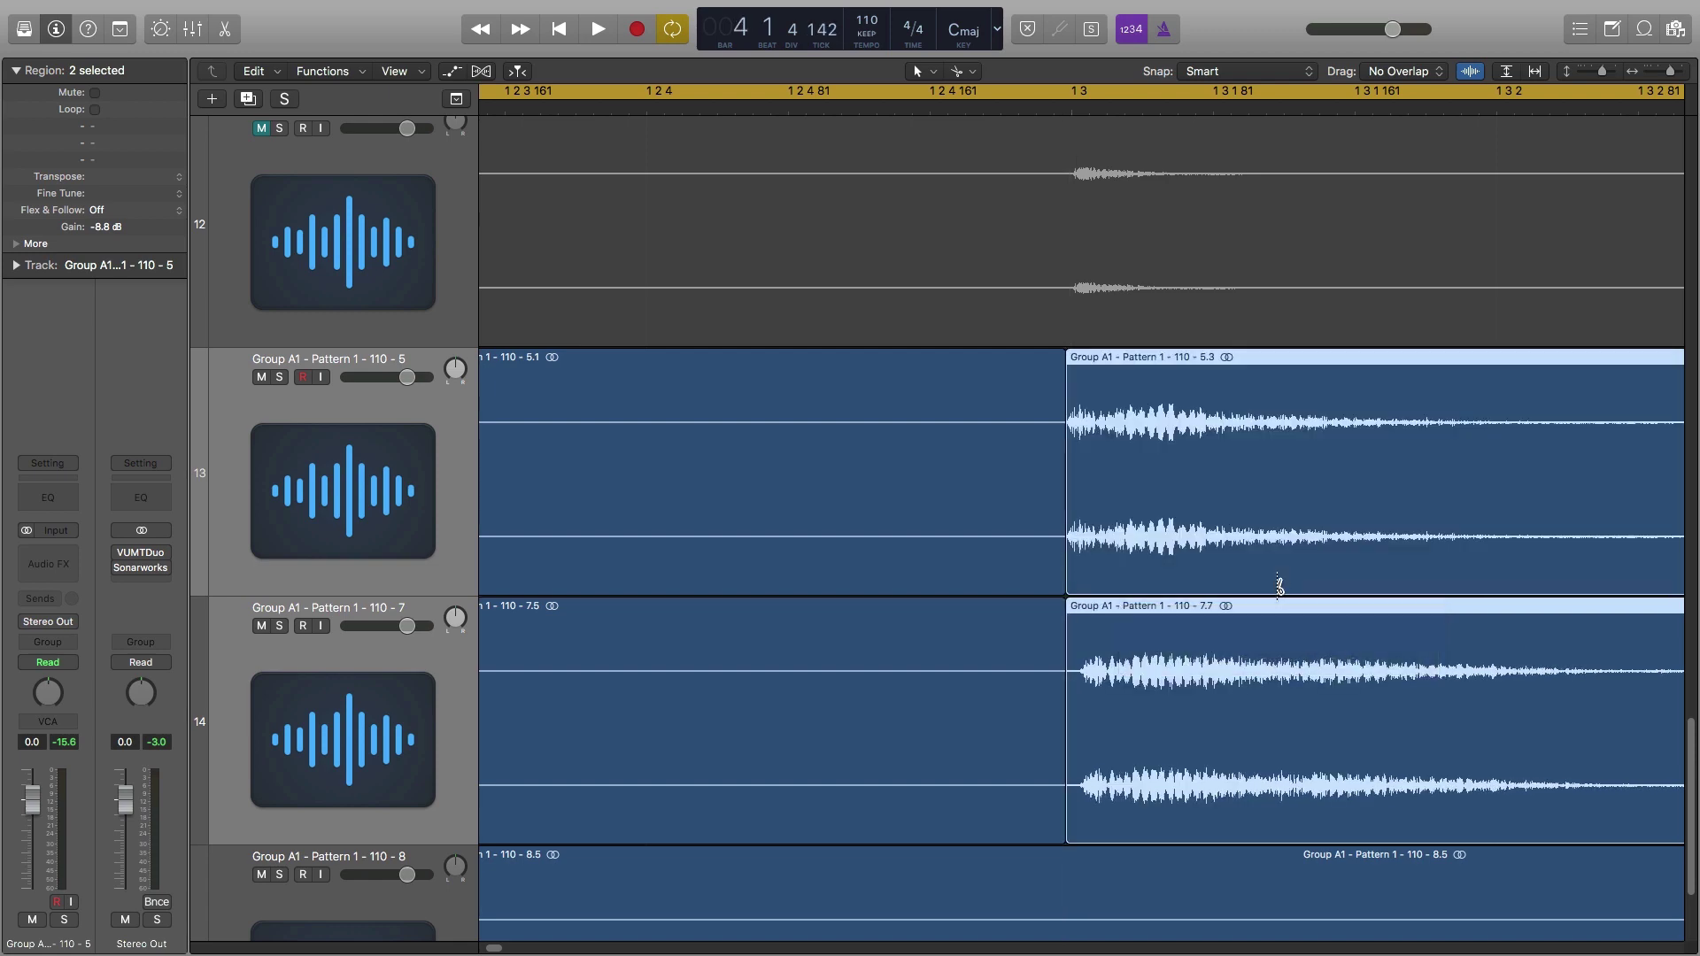
{"action": "key", "text": "super+Left"}
{"action": "key", "text": "super+Left"}
{"action": "key", "text": "super+Left"}
{"action": "key", "text": "space"}
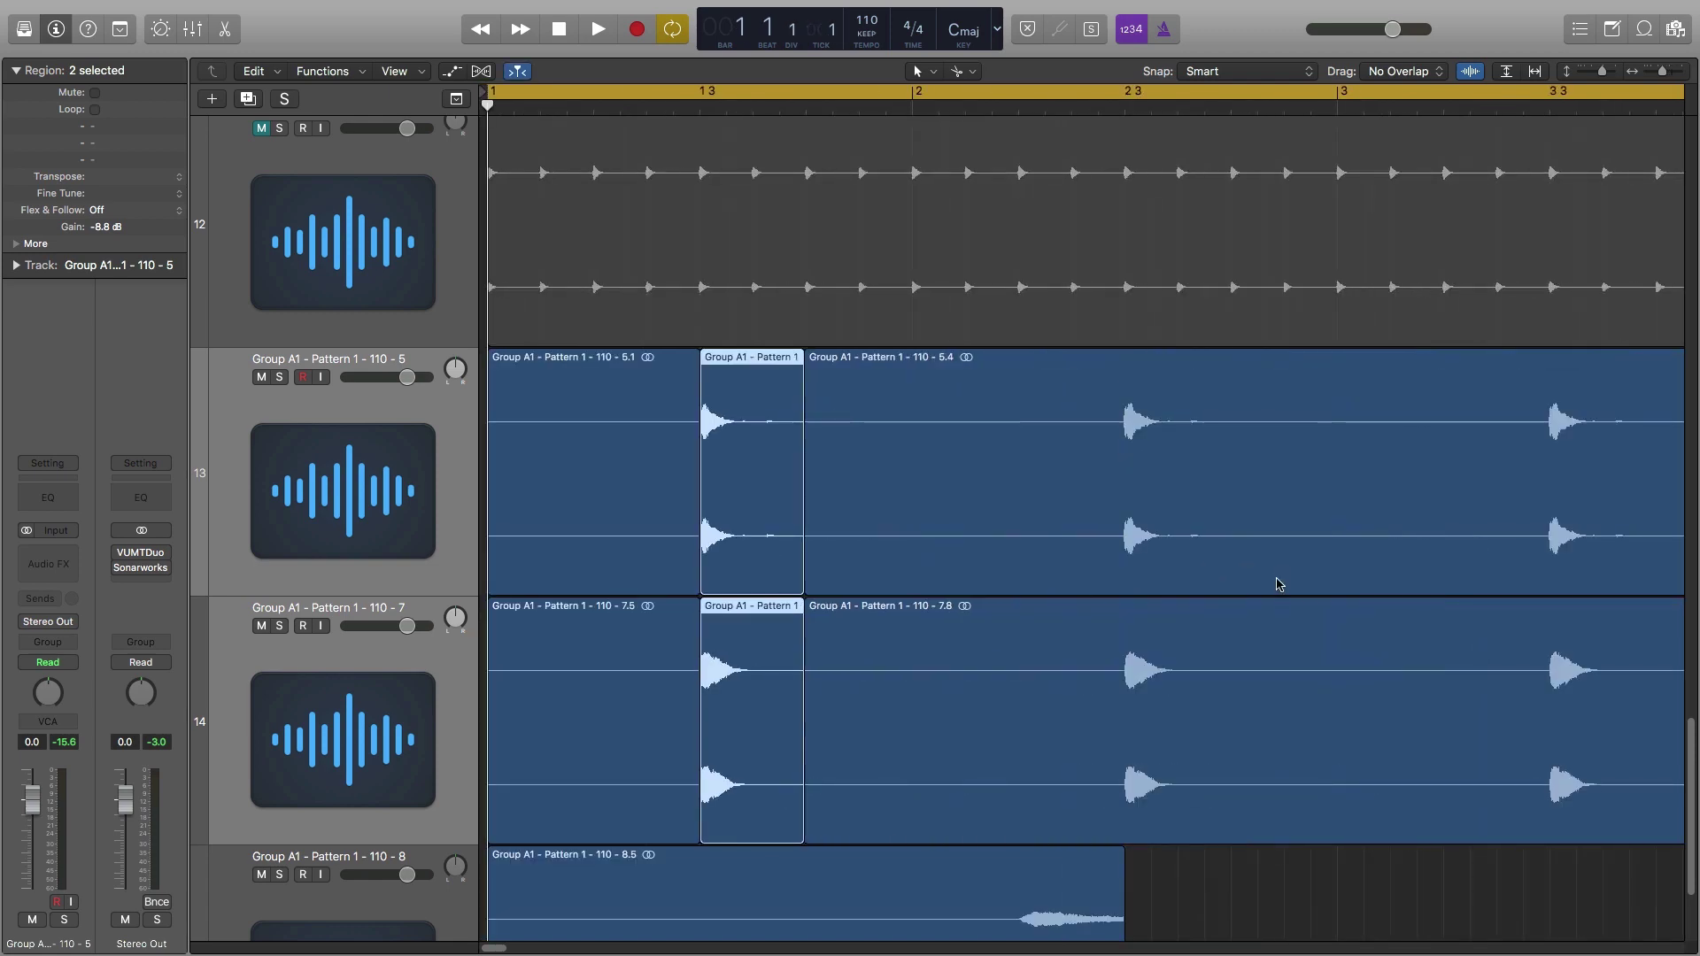
{"action": "key", "text": "super+Left"}
{"action": "key", "text": "super+Left"}
{"action": "key", "text": "super+Up"}
{"action": "key", "text": "super+Left"}
{"action": "key", "text": "super+Up"}
{"action": "key", "text": "space"}
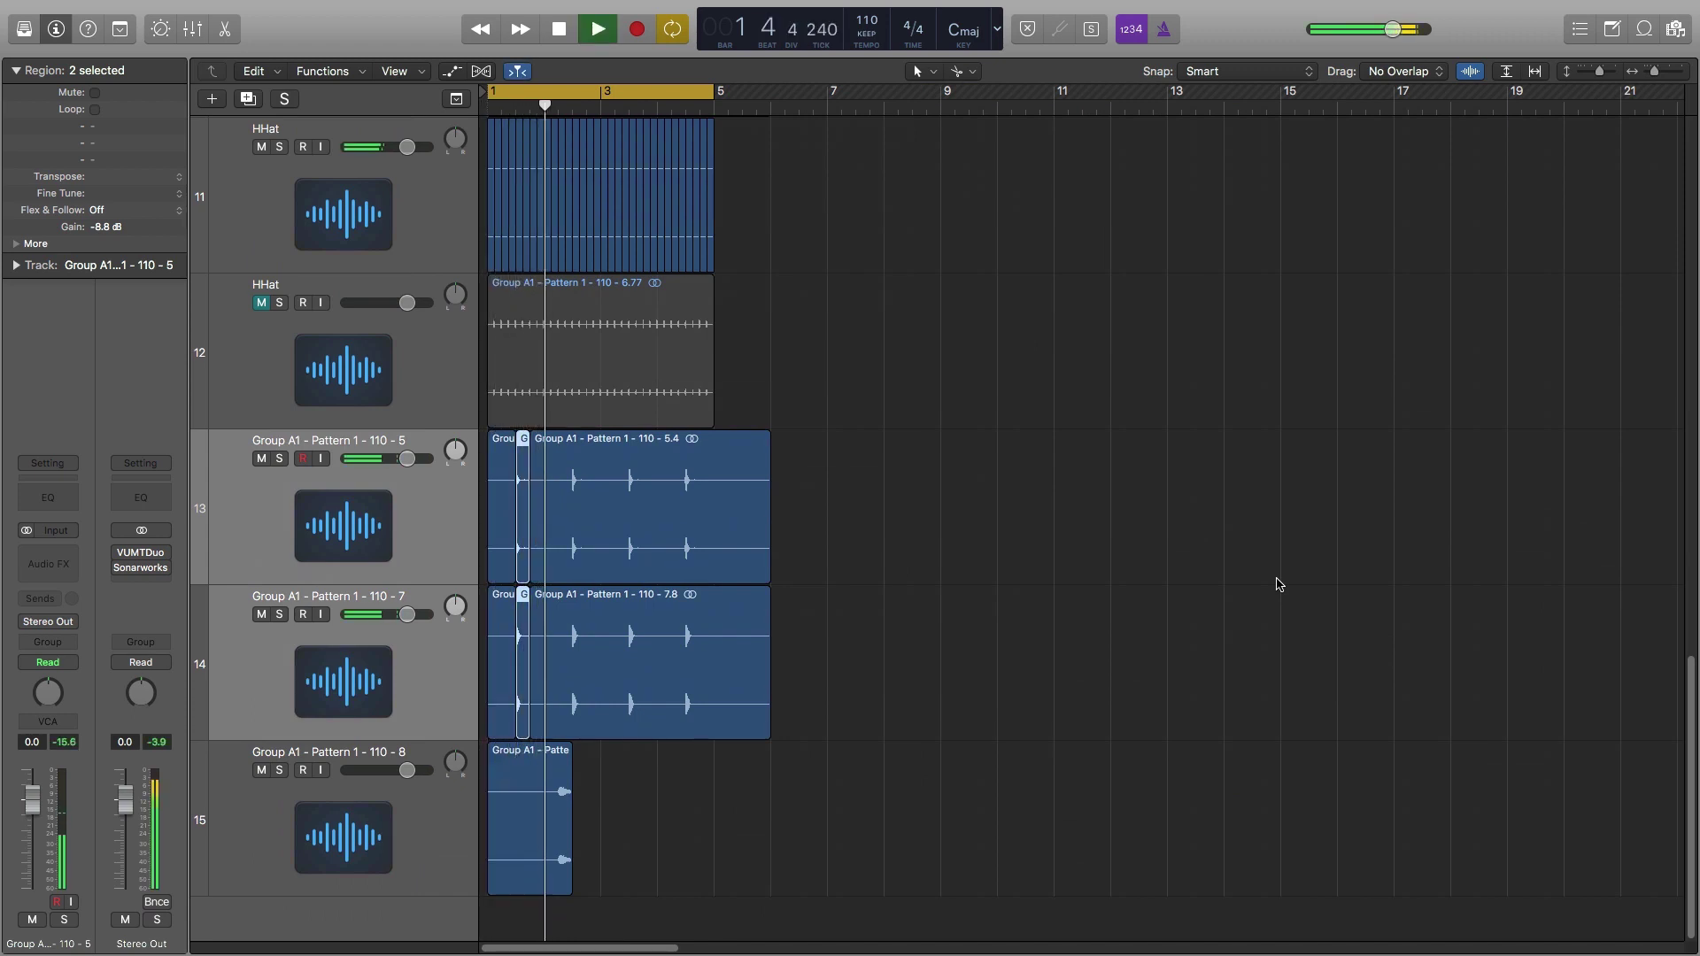
{"action": "key", "text": "space"}
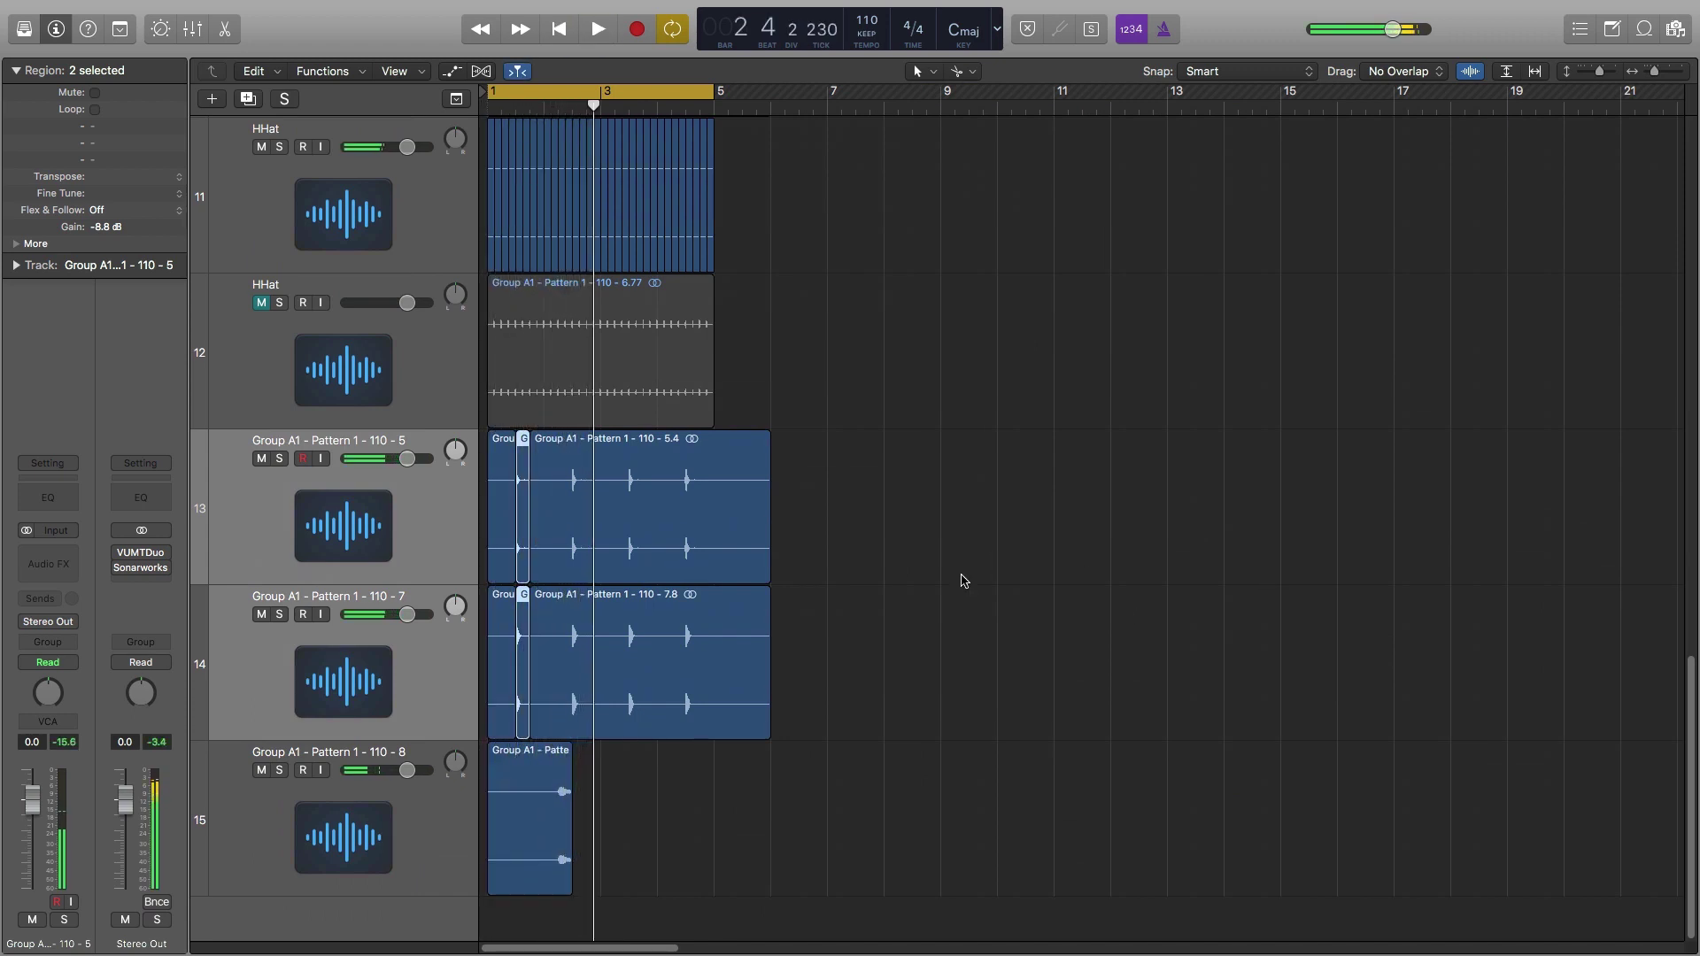
{"action": "key", "text": "super+Right"}
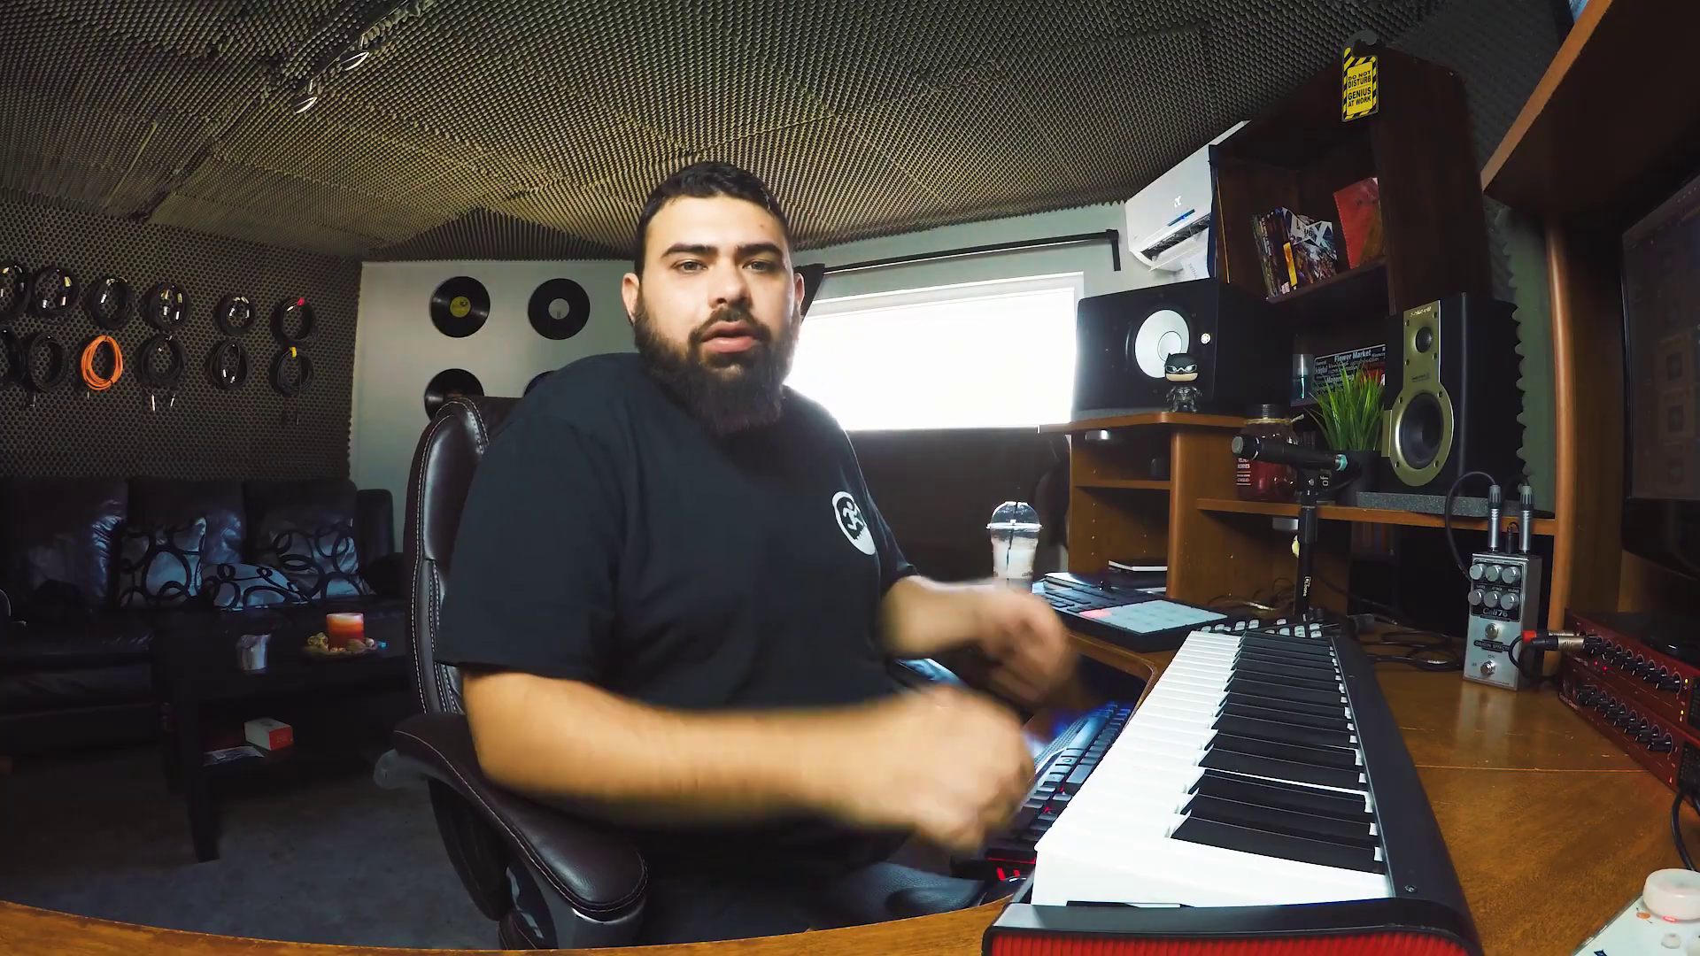